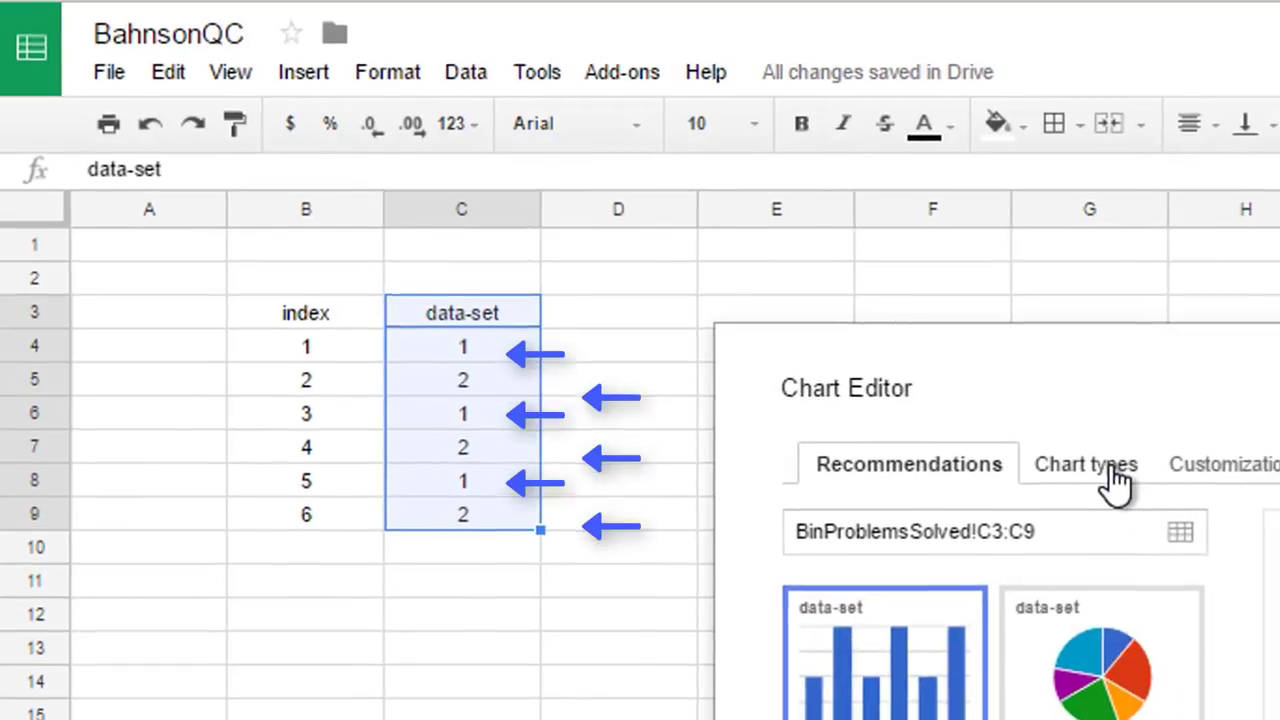
- Choose the Histogram chart type for the selected data-set column
left_click(1110, 476)
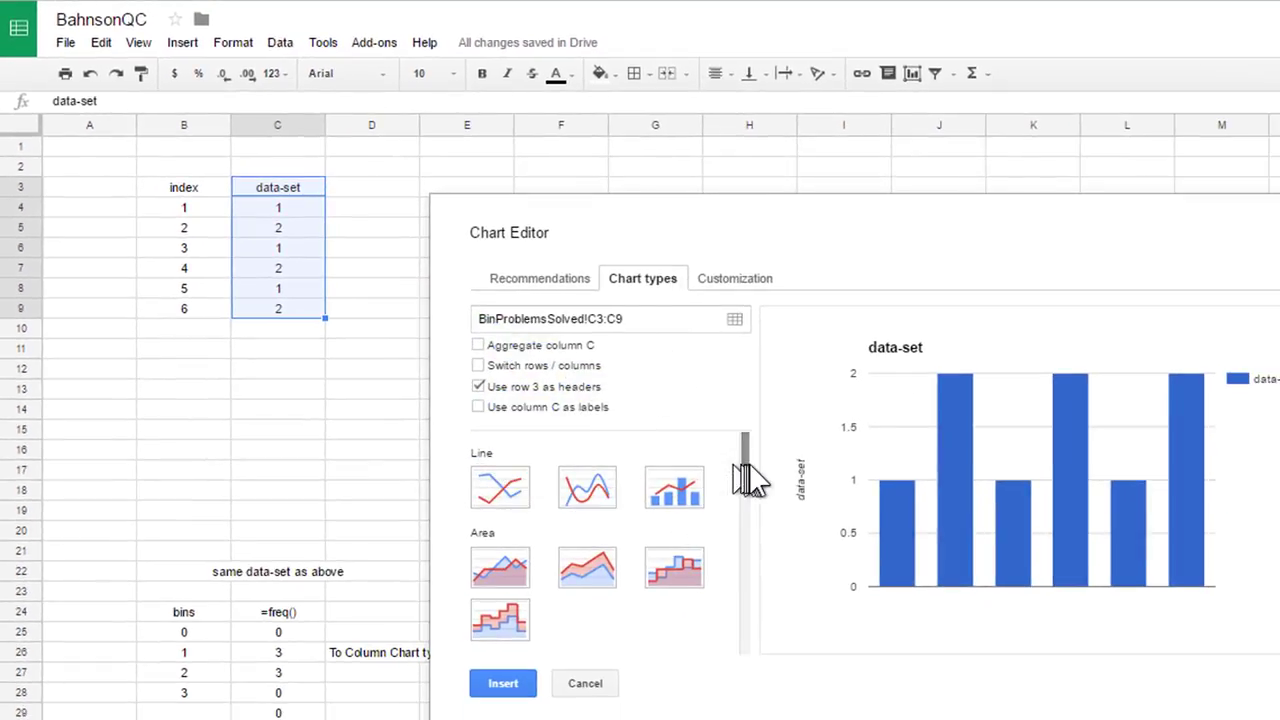
left_click_drag(745, 467, 714, 634)
left_click(585, 494)
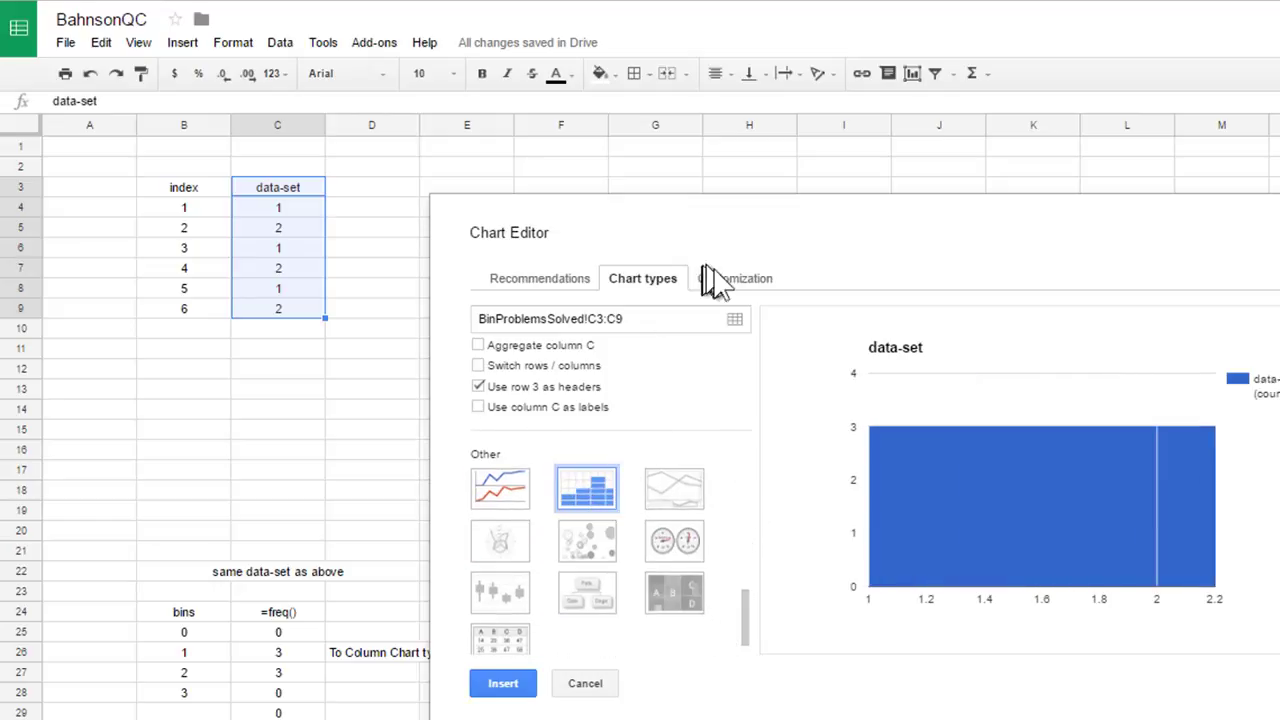
- In the chart customization, turn off Omit item dividers for the histogram buckets
left_click(738, 282)
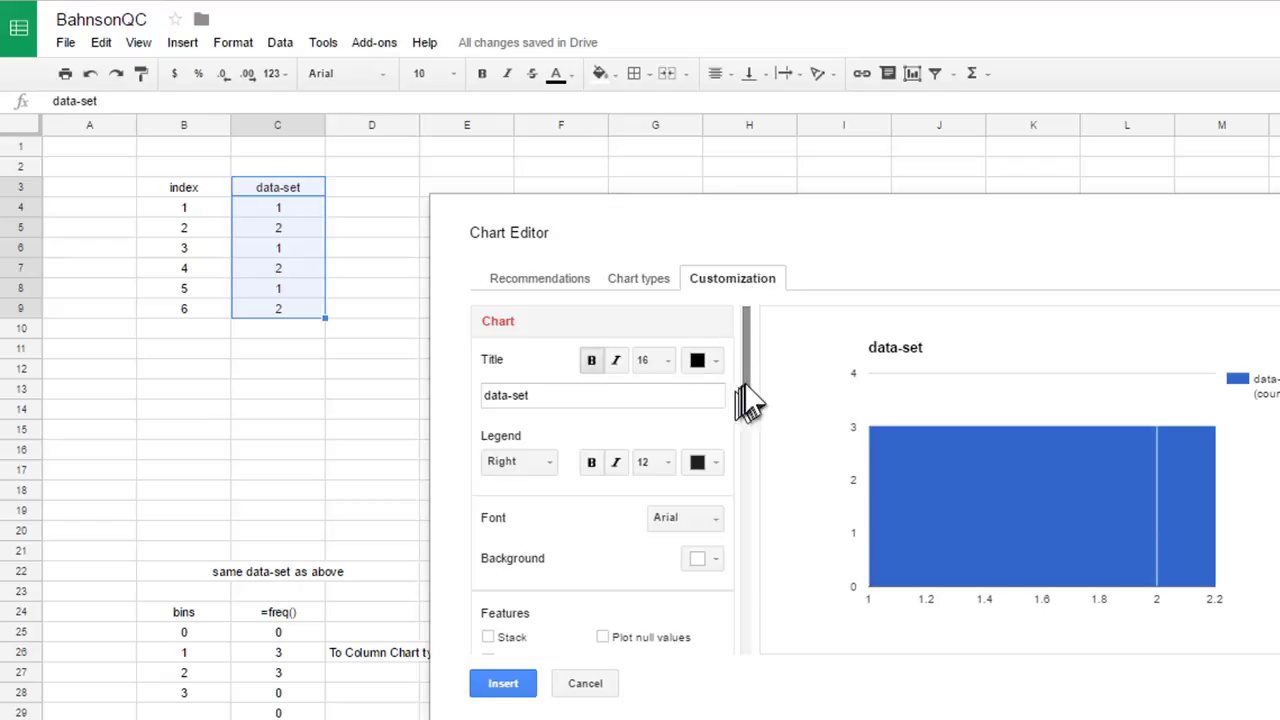
left_click_drag(745, 390, 730, 496)
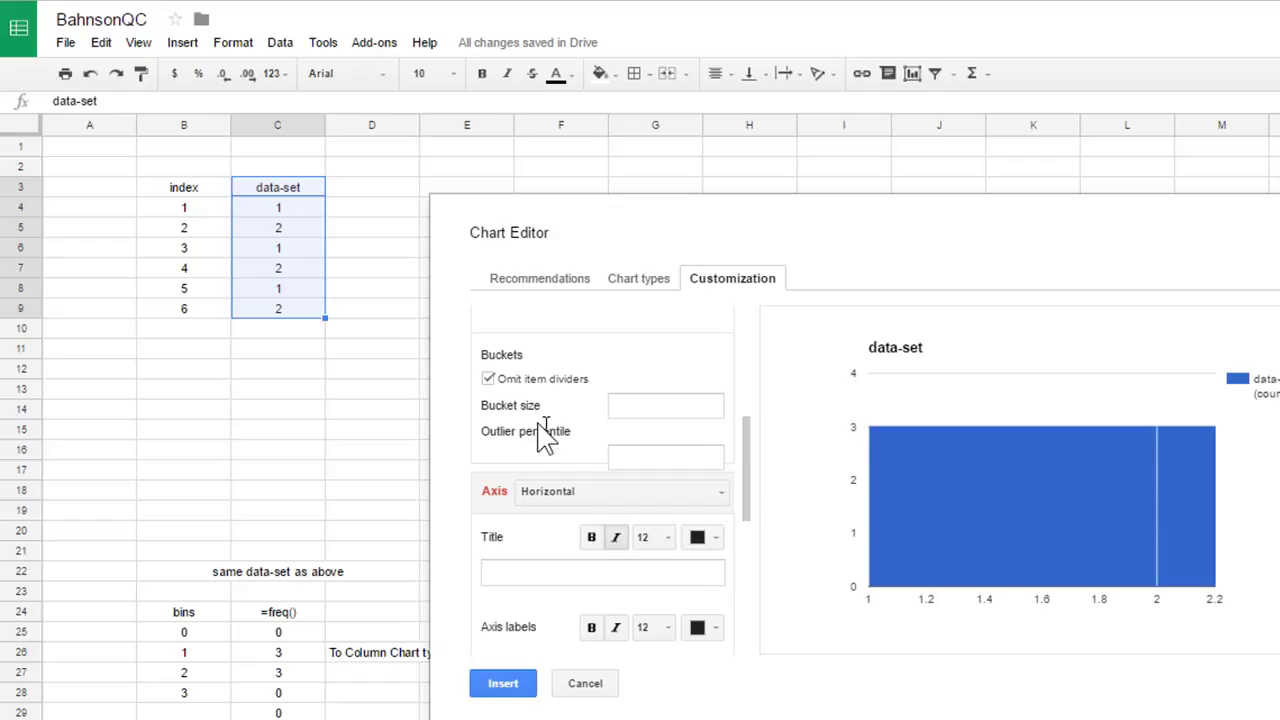
left_click(487, 379)
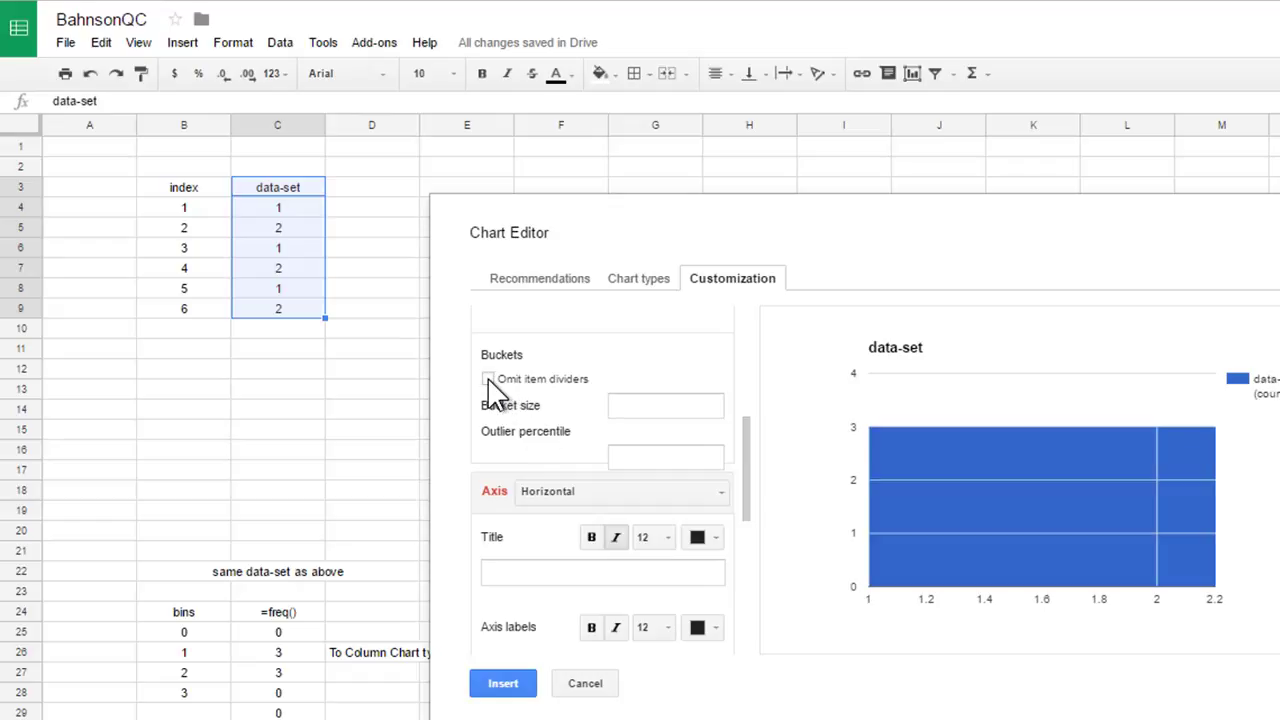
- Set the histogram bucket size to 2
left_click(646, 409)
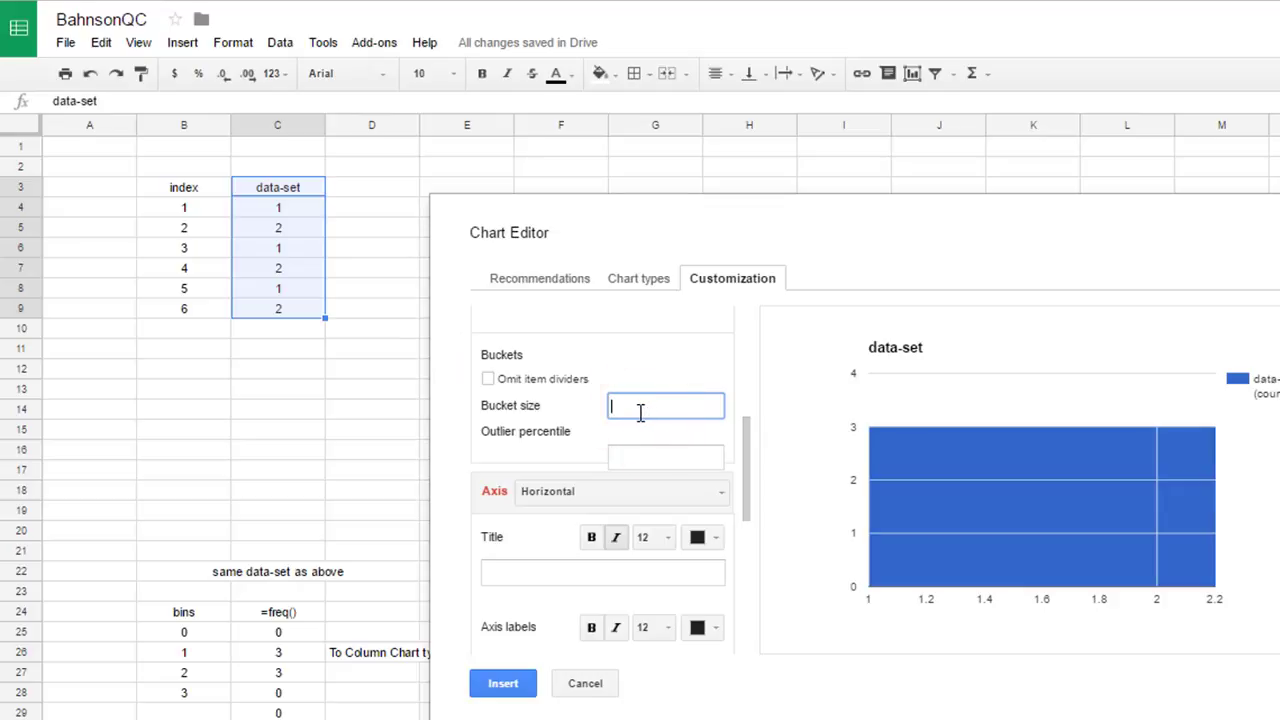
type("2")
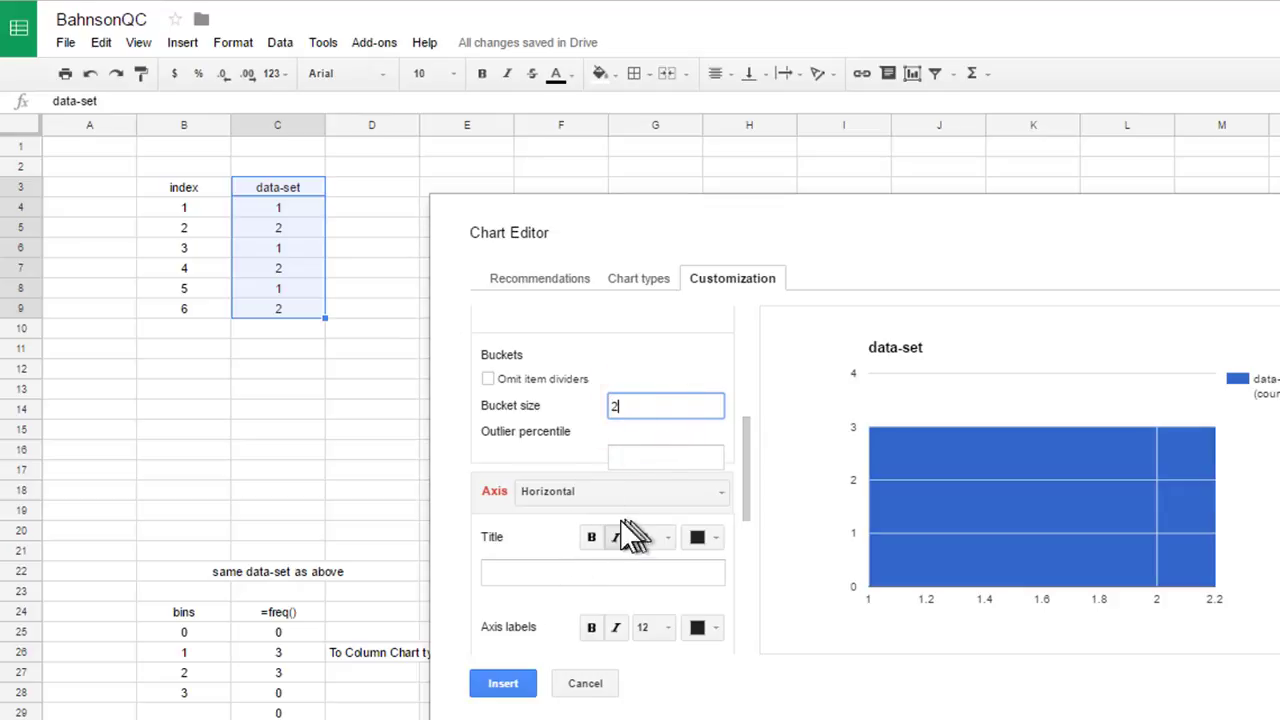
left_click(658, 328)
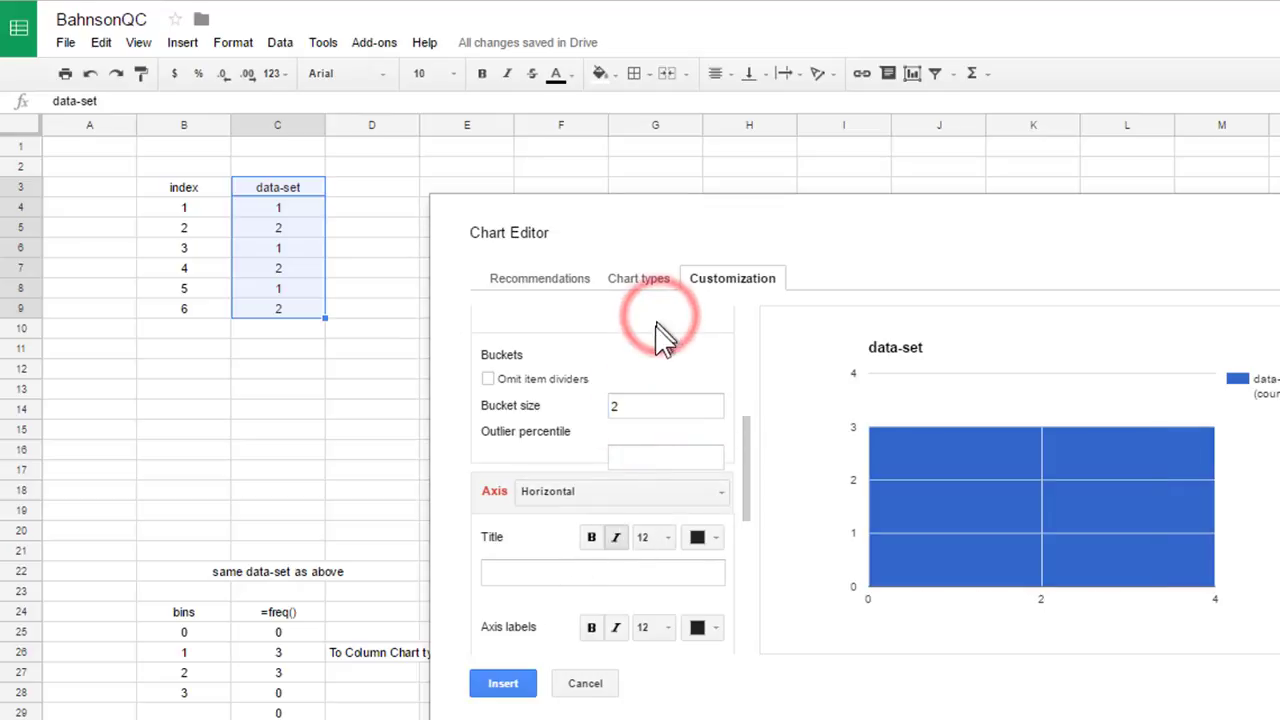
- Set the bucket size to 1 and insert the histogram chart
double_click(645, 405)
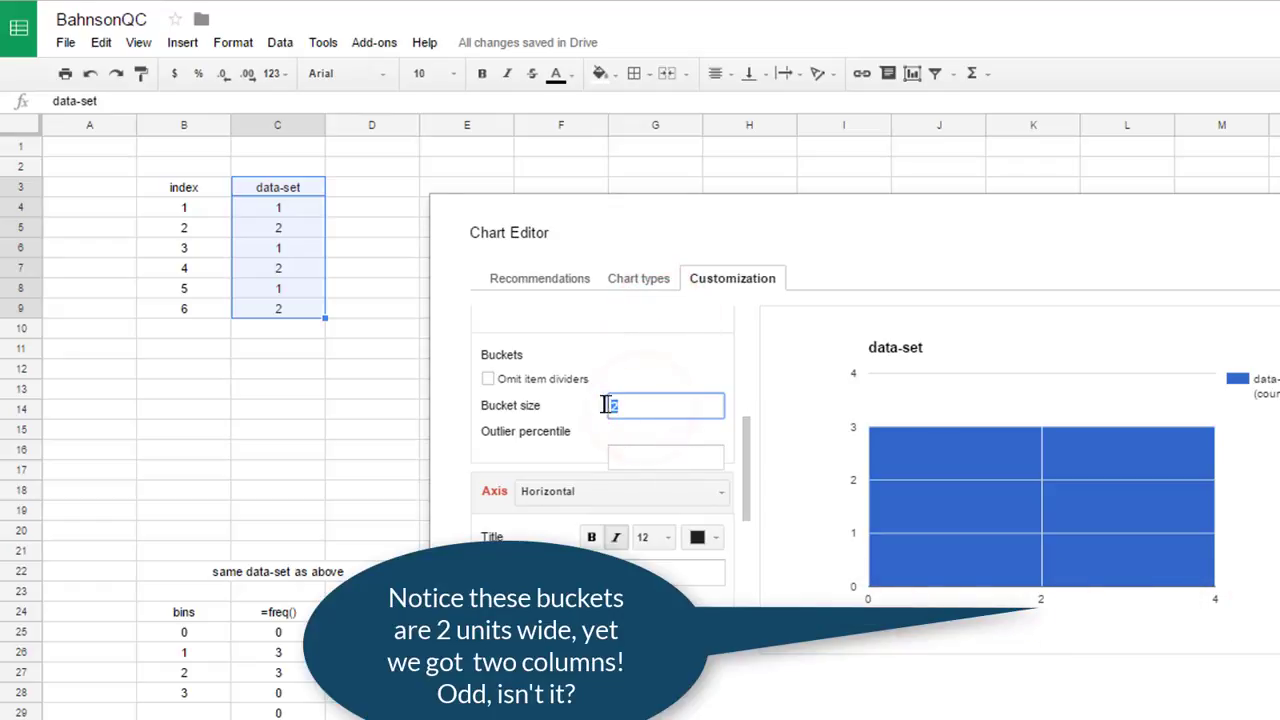
type("1")
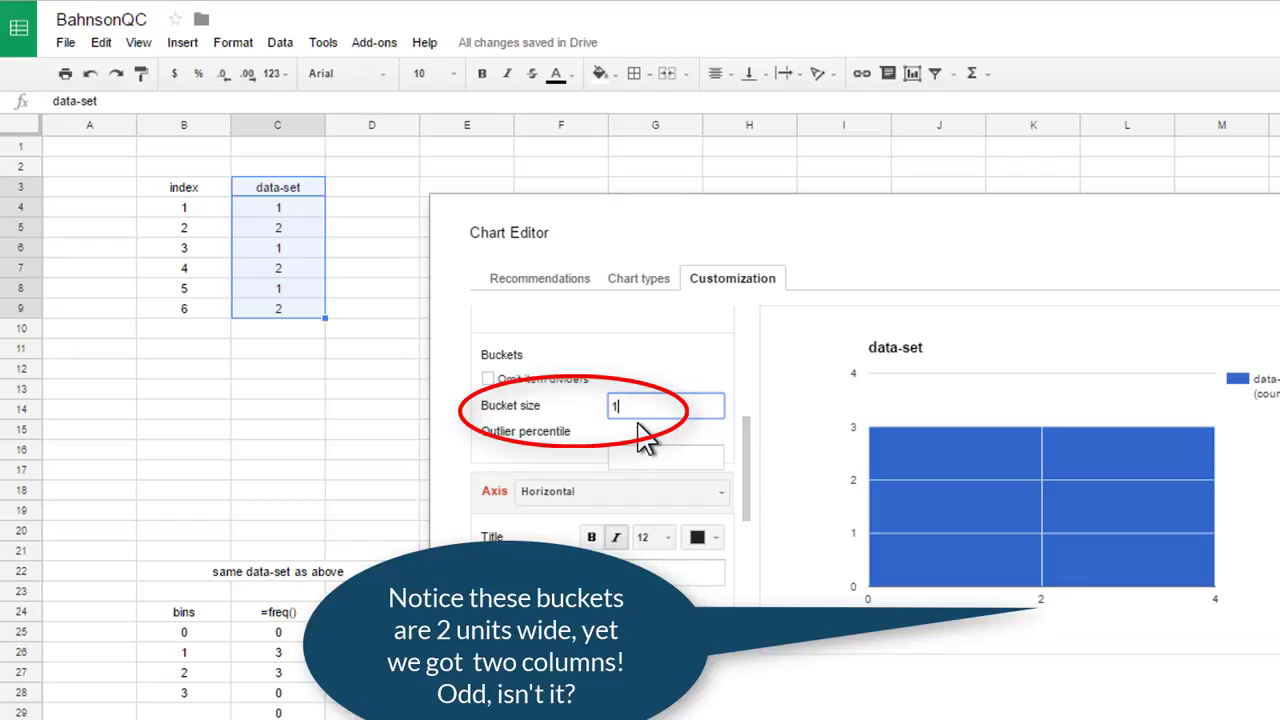
left_click(652, 372)
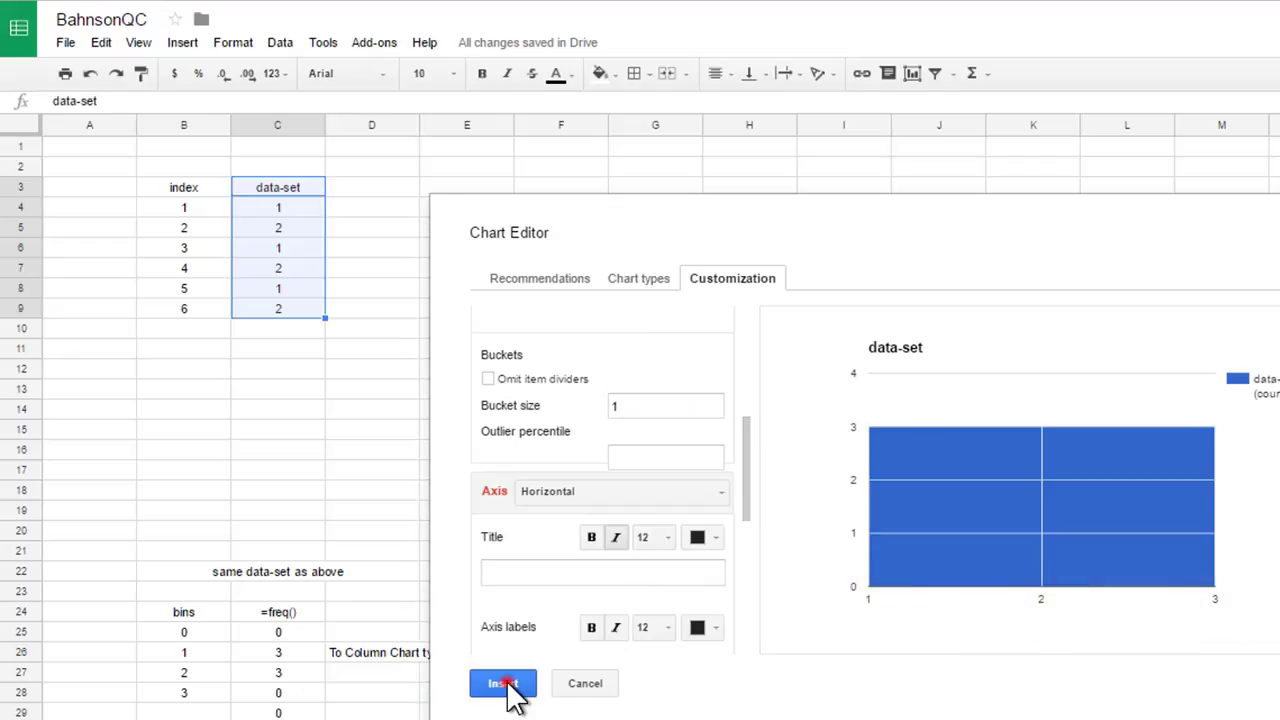
left_click(508, 676)
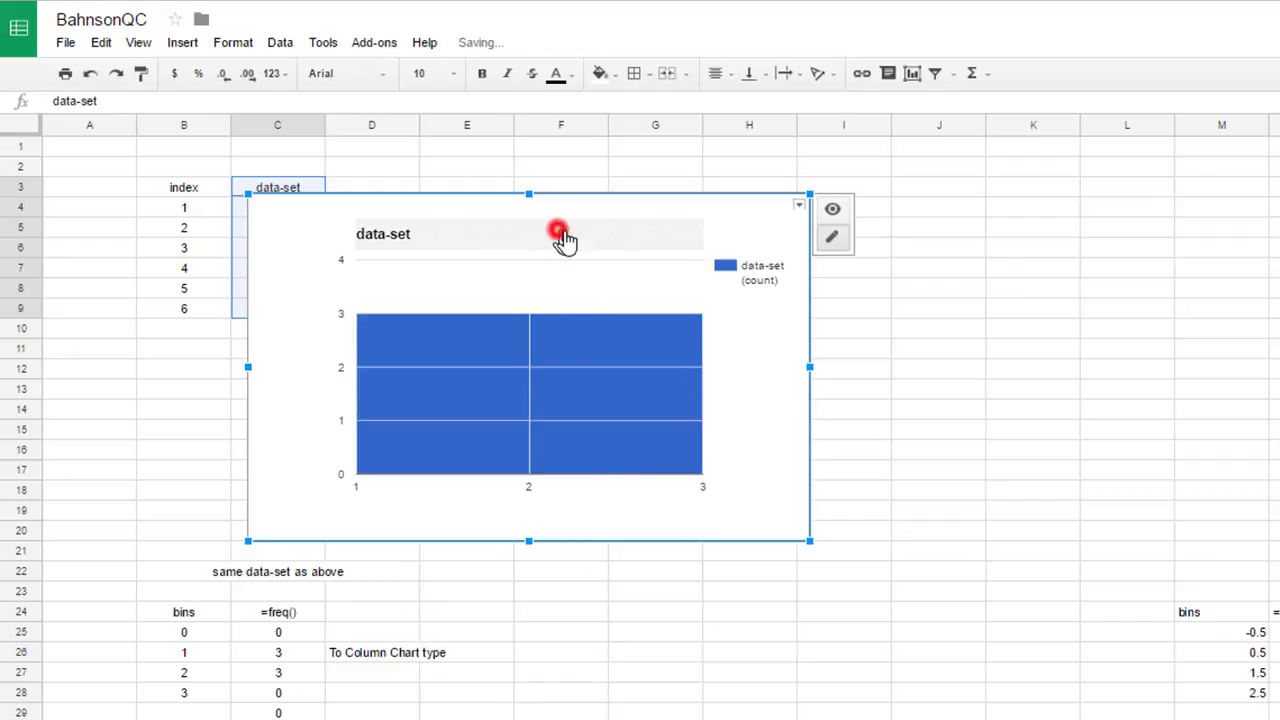
- Move the histogram chart up beside the data-set table
left_click_drag(563, 237, 715, 177)
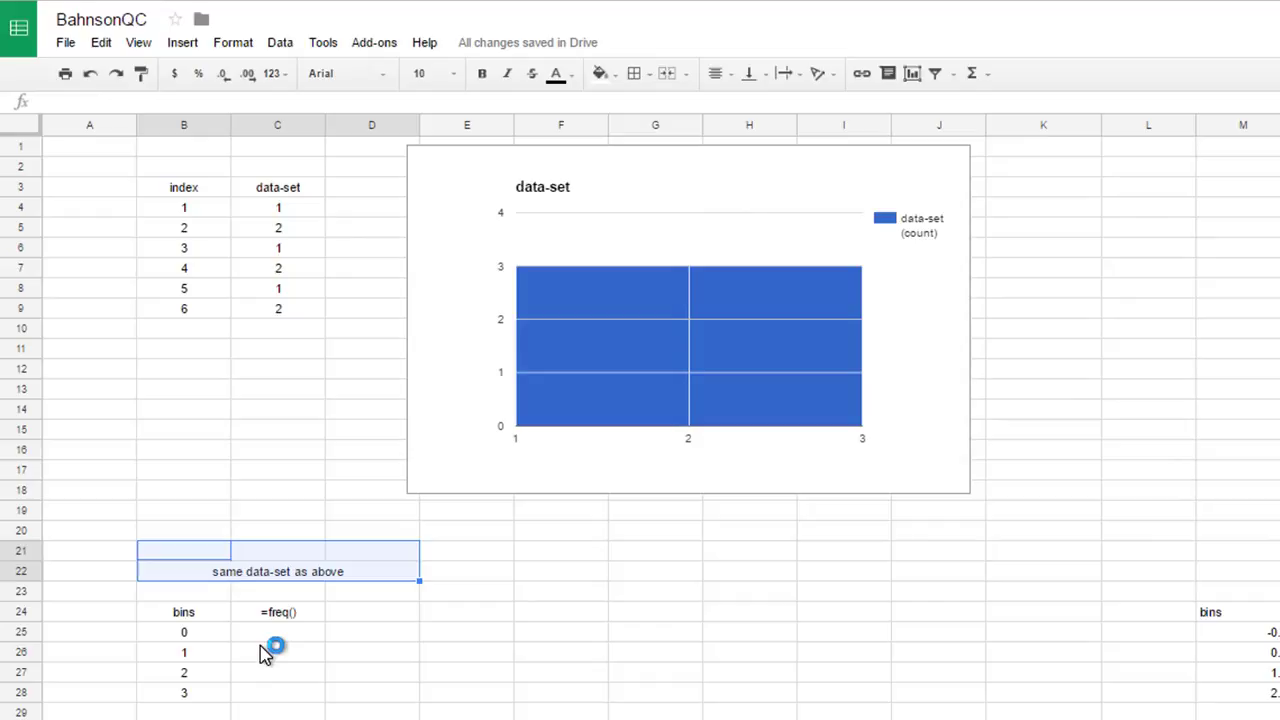
- Enter =frequency(C4:C9,B25:B28) in cell C25 to count the data-set values per bin
left_click(266, 634)
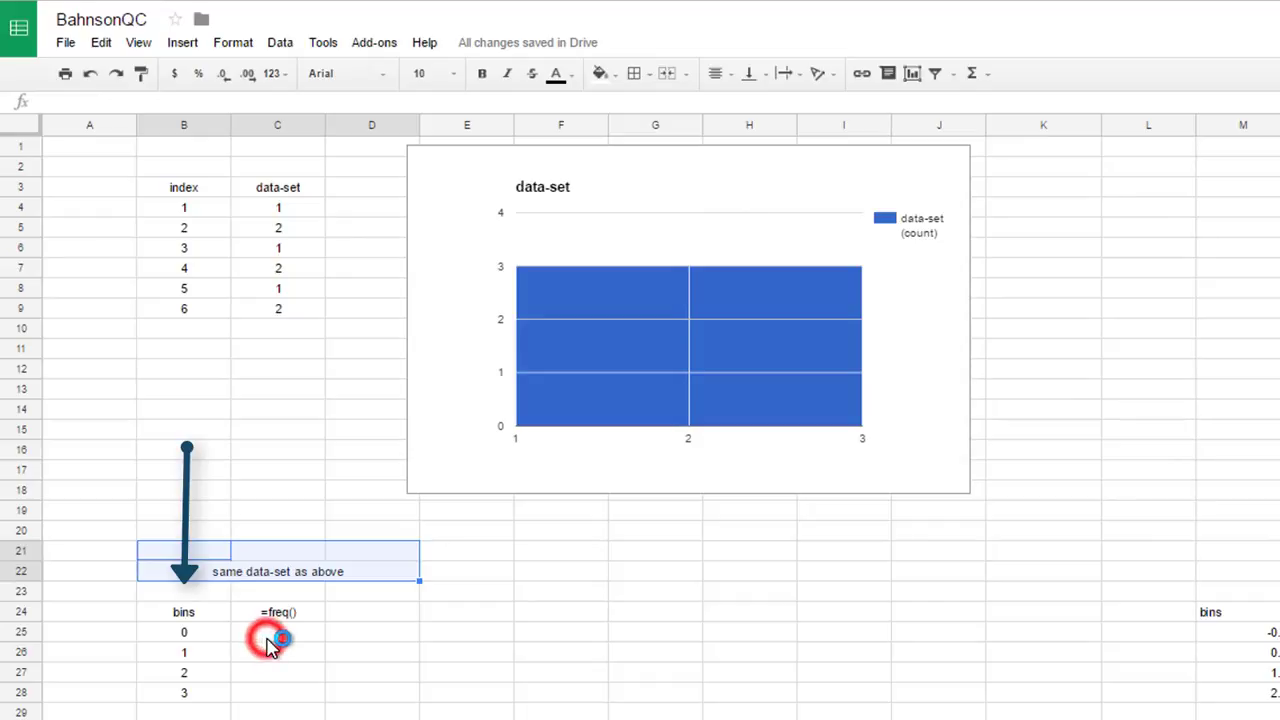
type("=frequ")
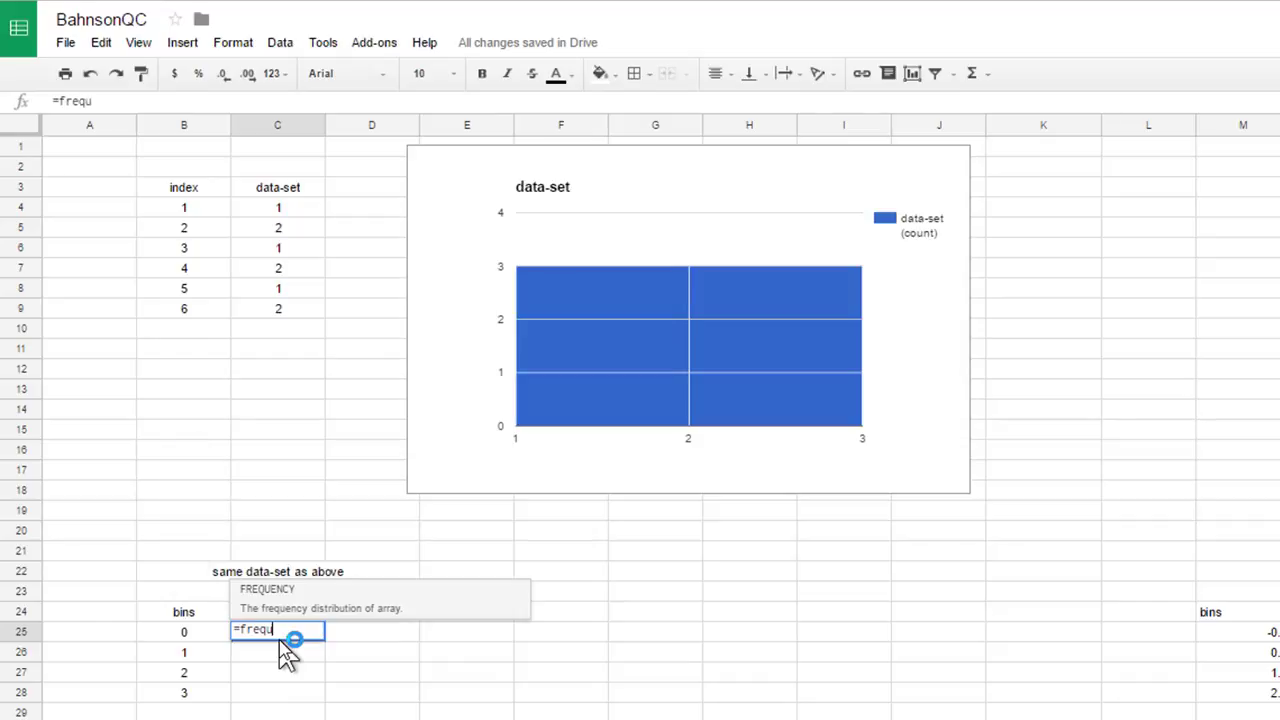
type("ency(")
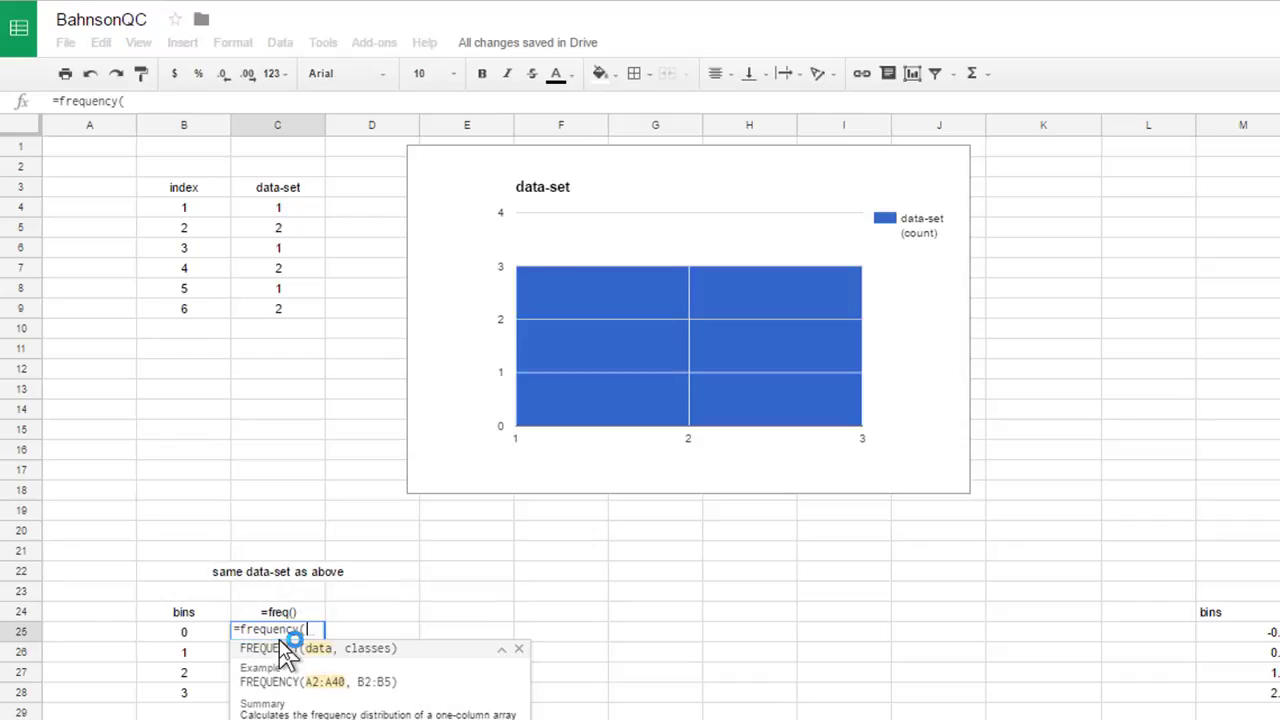
left_click(310, 212)
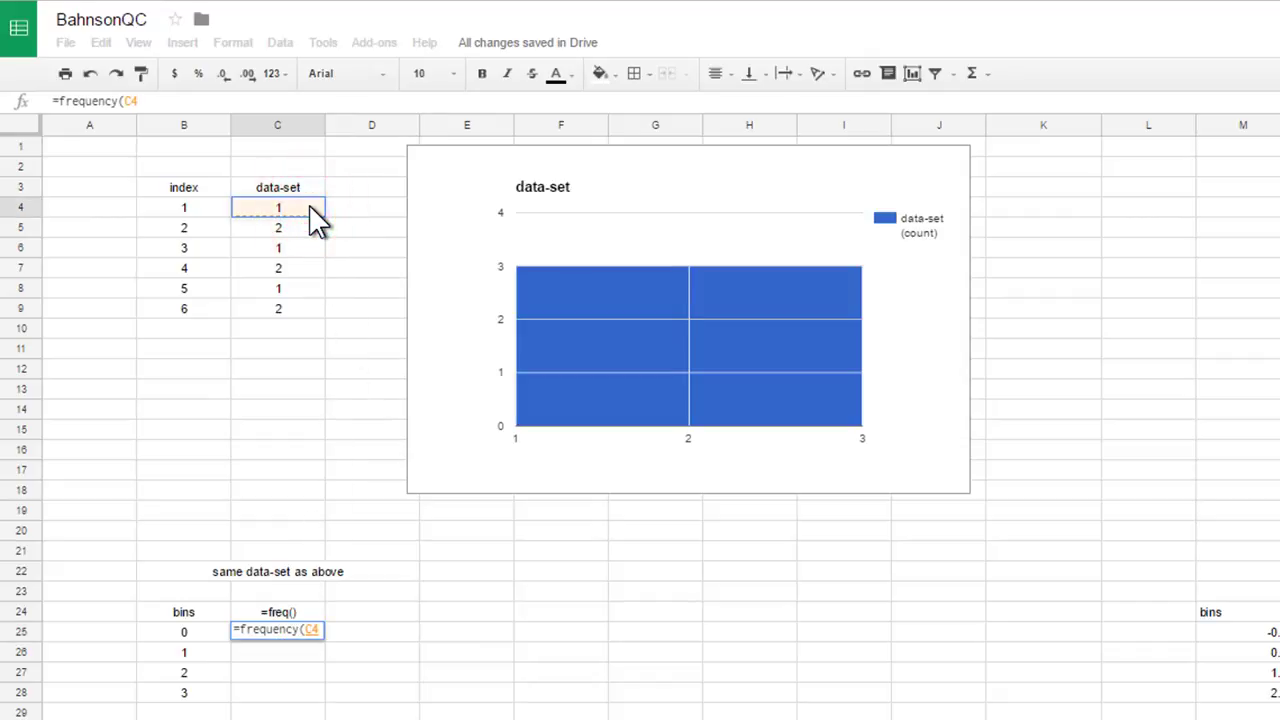
key("ctrl+shift+Down")
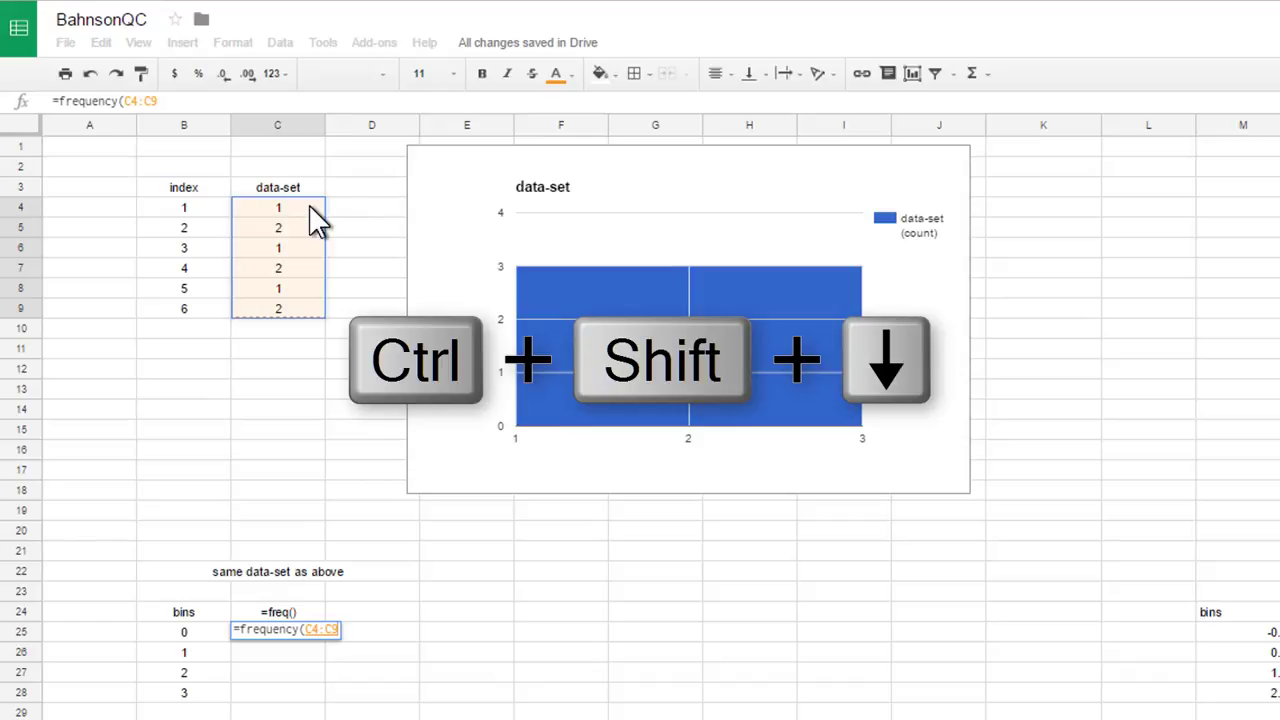
type(",")
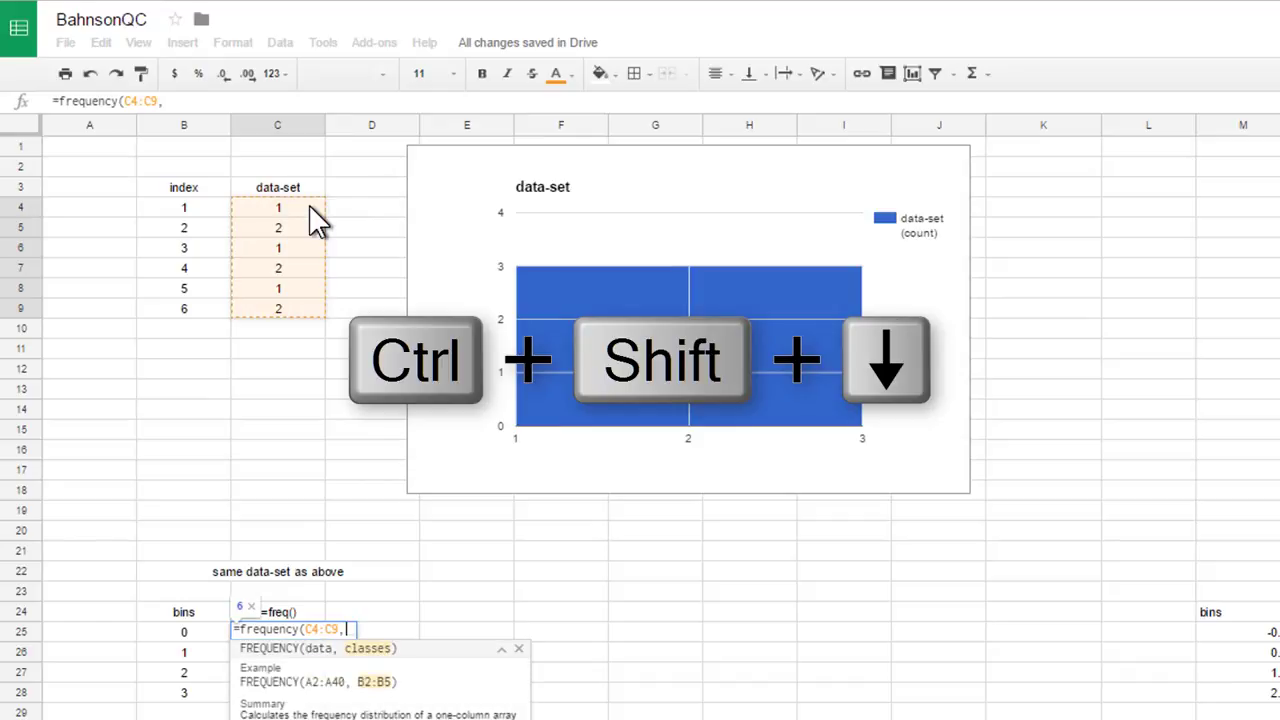
left_click(190, 630)
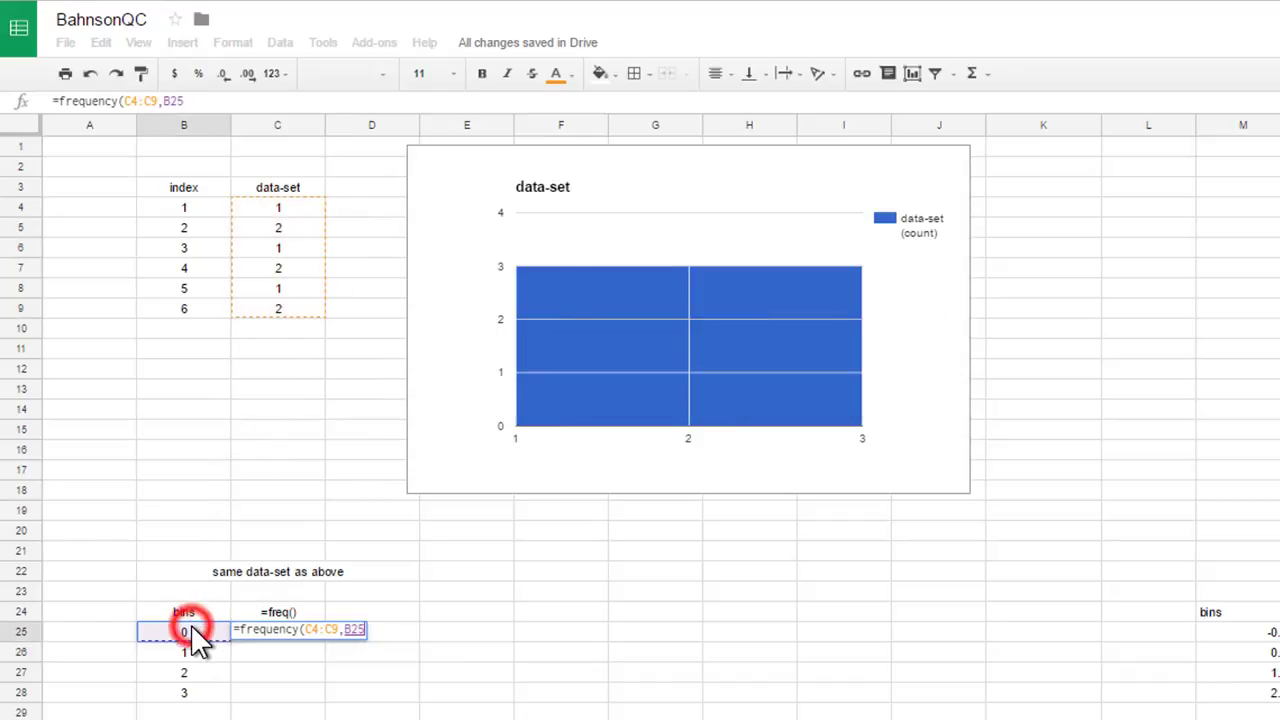
key("ctrl+shift+Down")
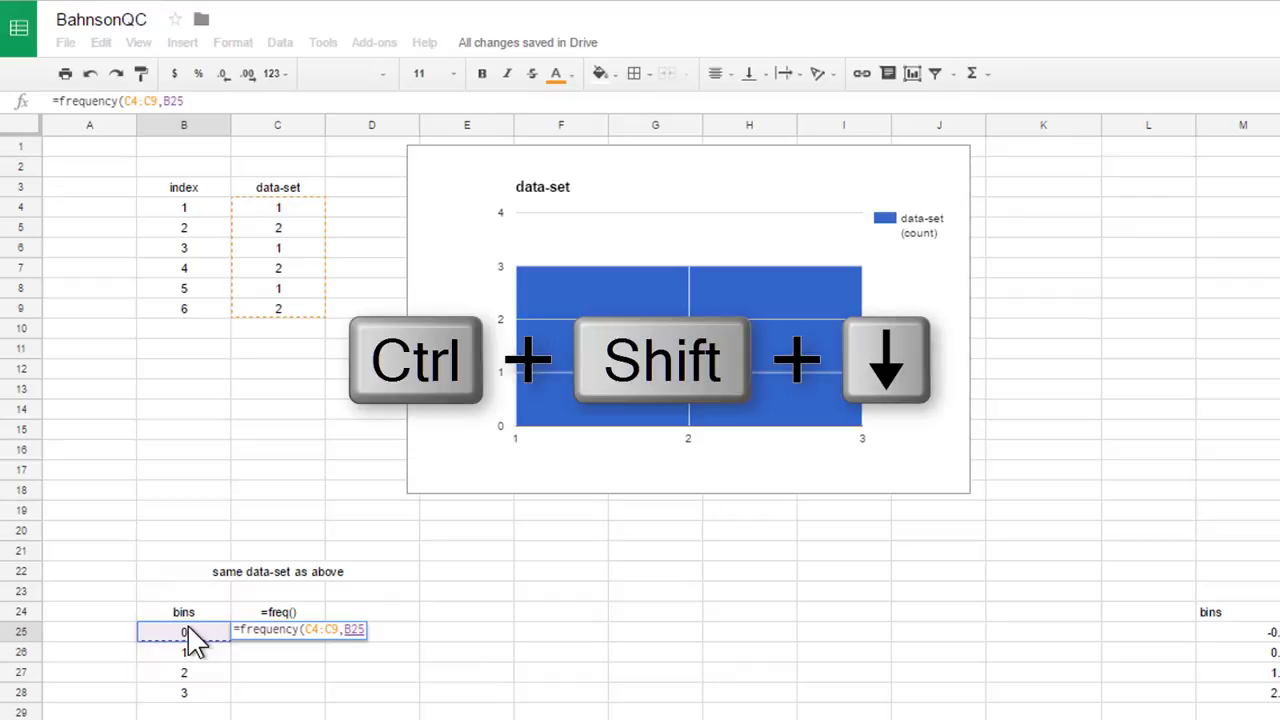
key("Return")
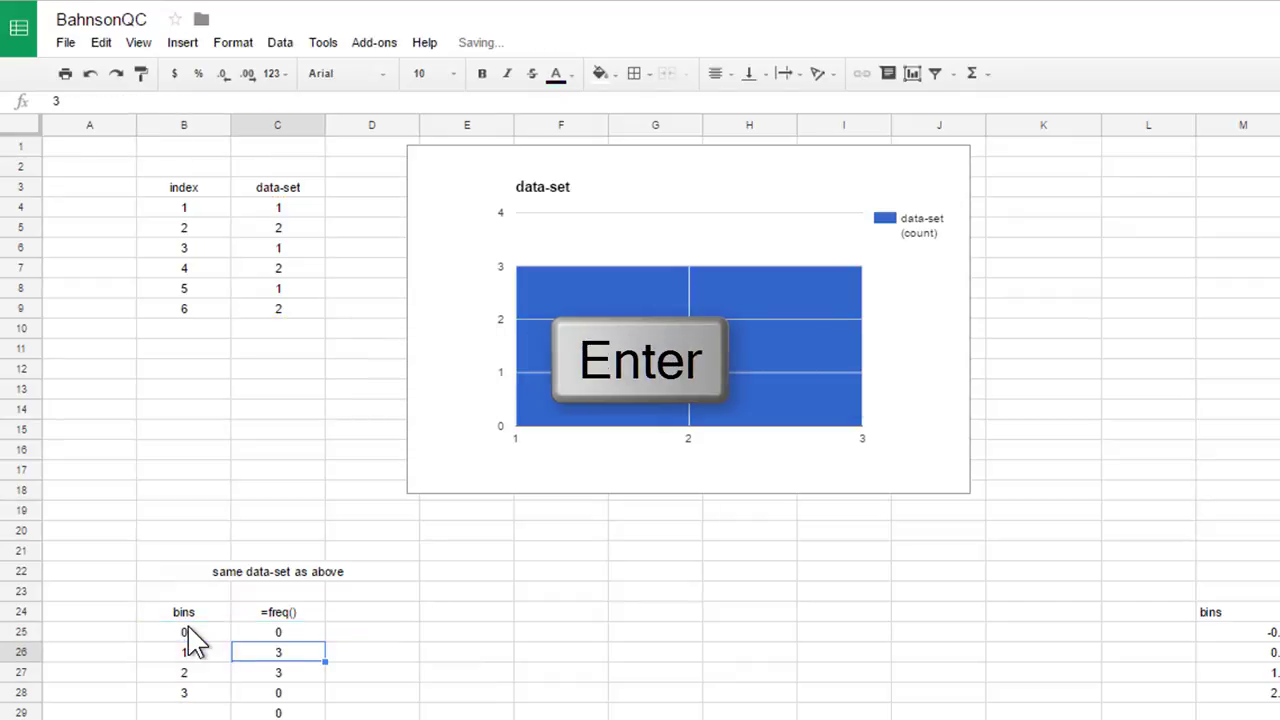
- Add the note "to Column Chart" in cell D26
left_click(391, 664)
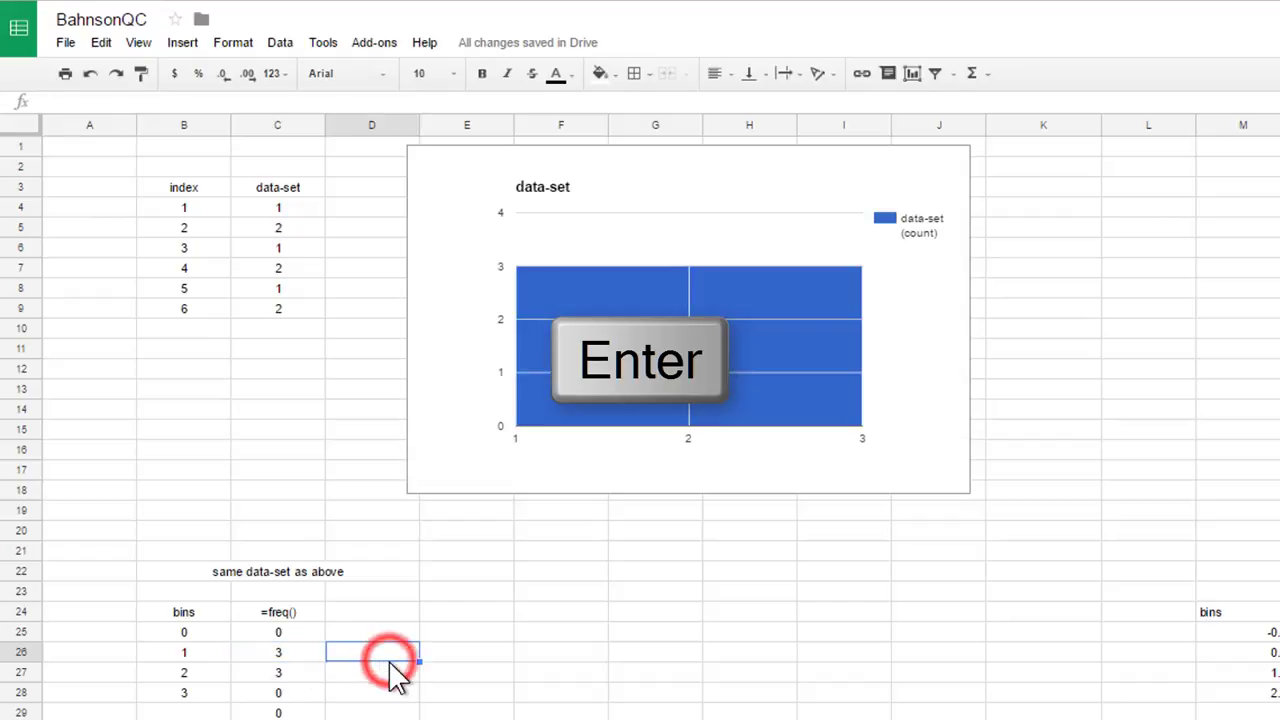
type("to Column Chart")
- Select the bins and frequency table B24:C28 and create a chart using column B as labels
left_click_drag(186, 610, 281, 699)
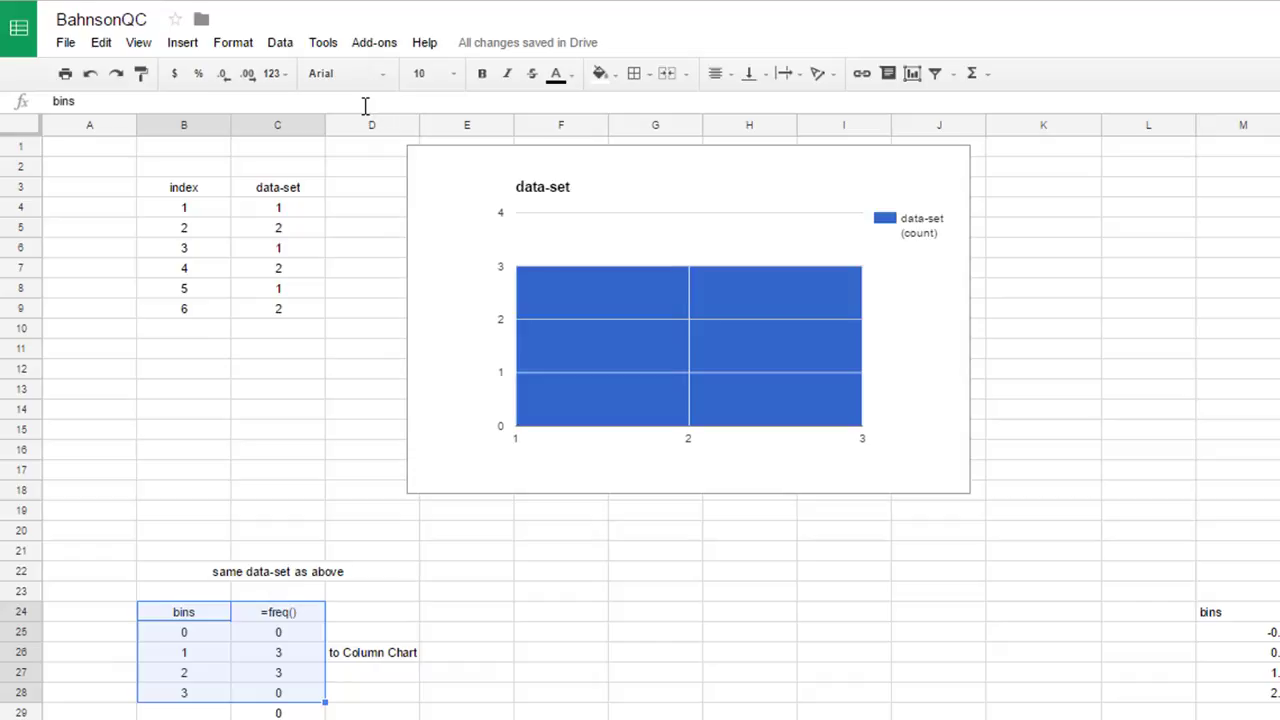
left_click(182, 42)
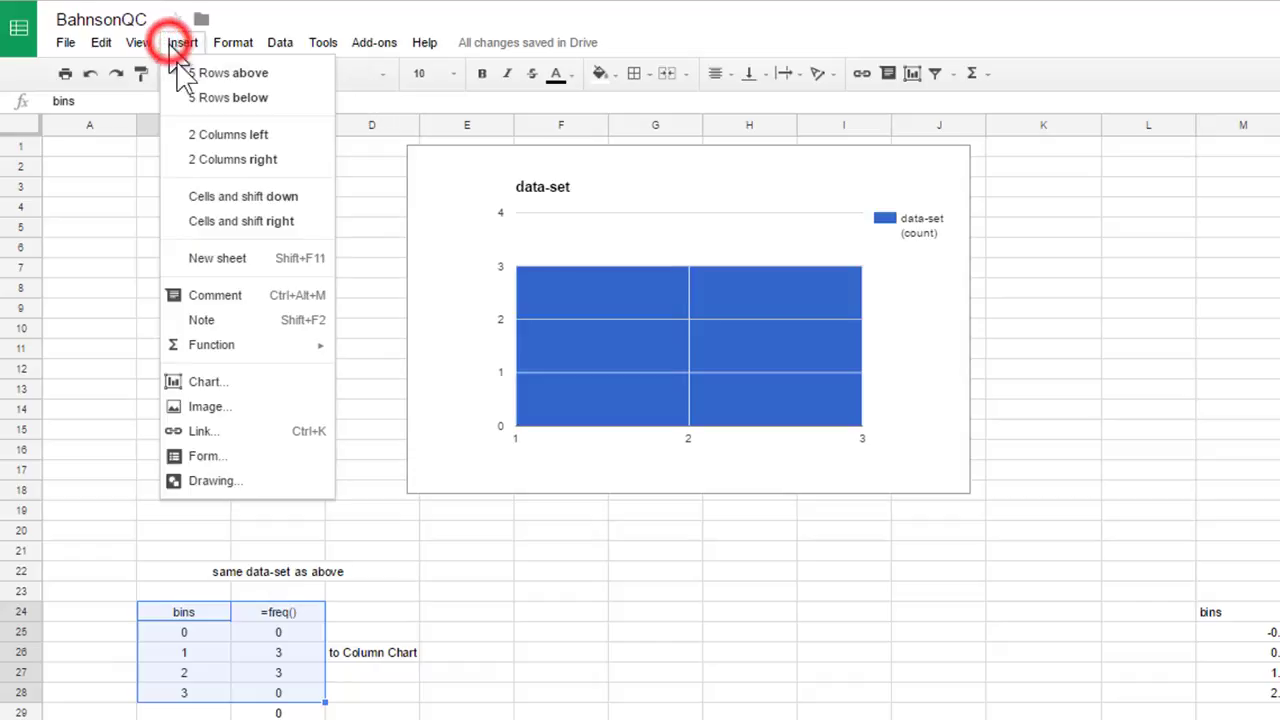
left_click(207, 380)
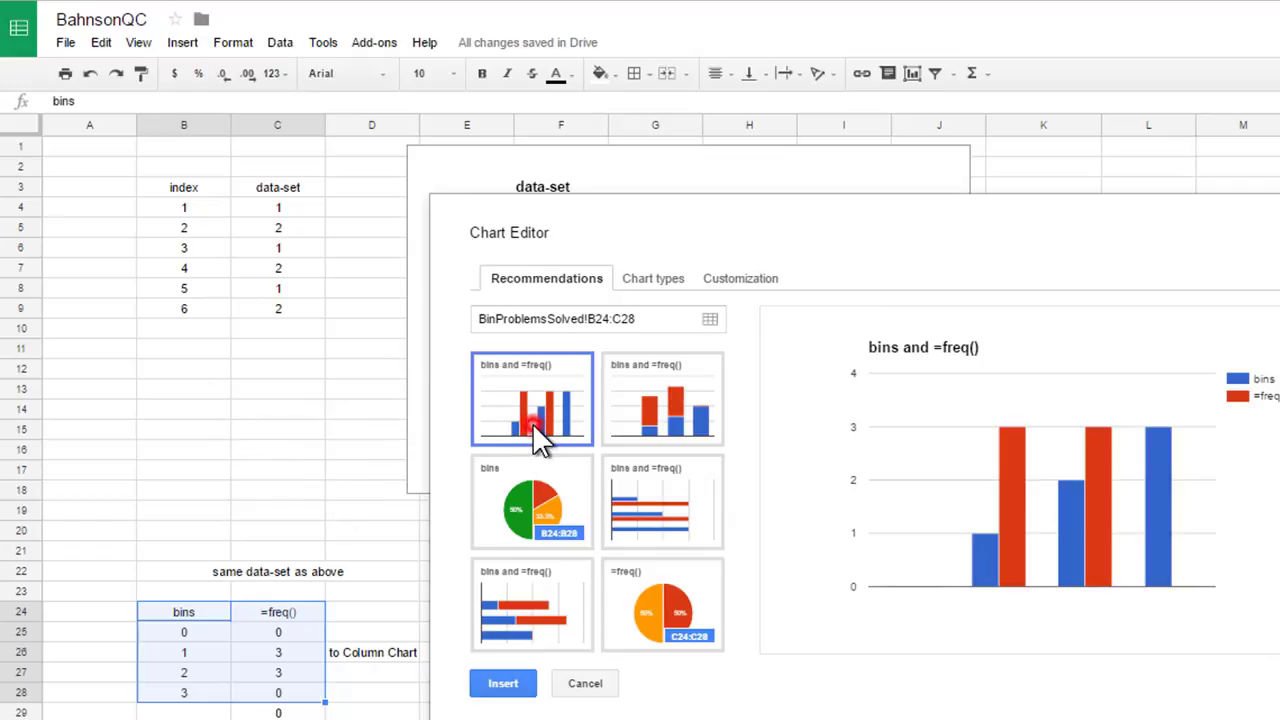
left_click(660, 285)
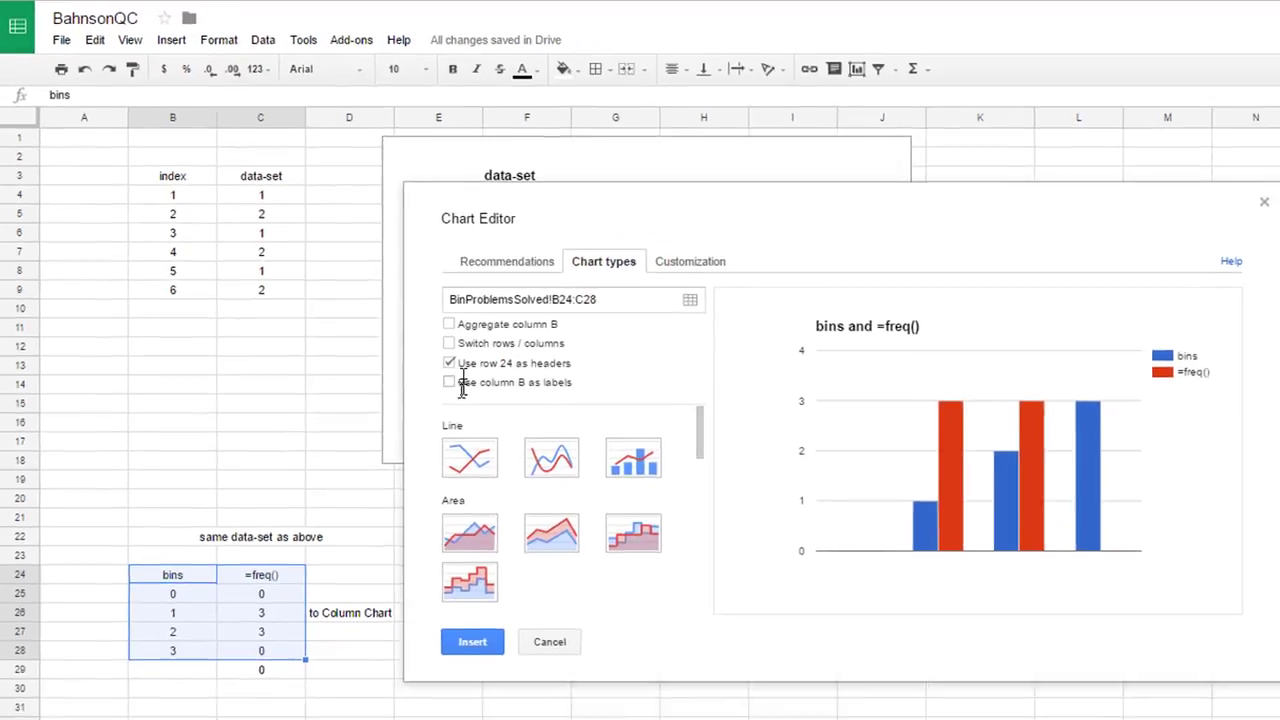
left_click(449, 382)
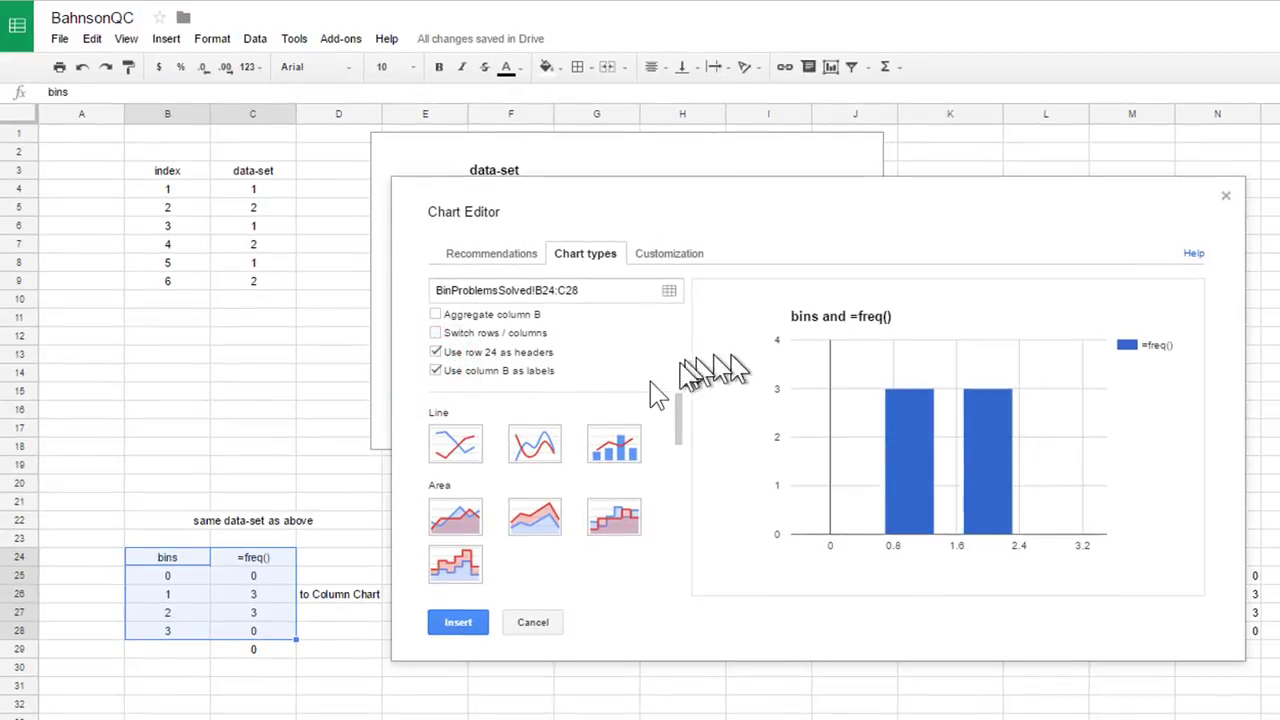
- Set the major gridlines count to 4 and insert the column chart
left_click(673, 256)
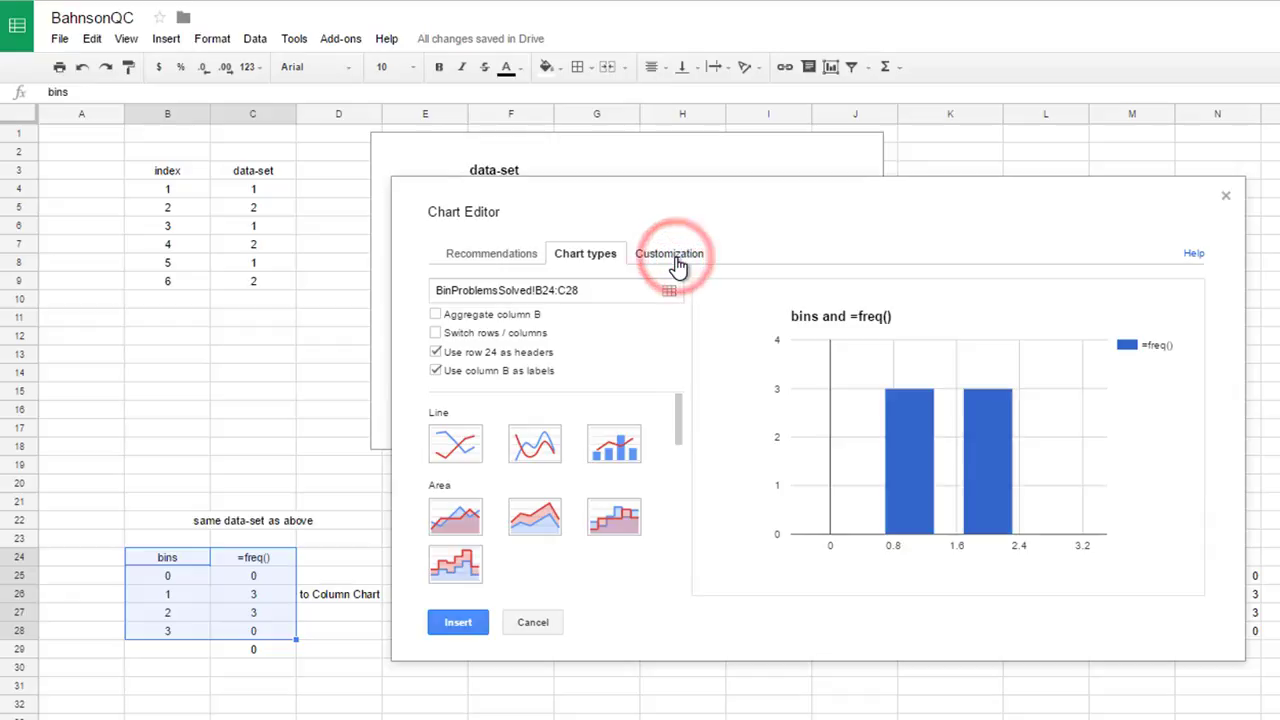
left_click_drag(680, 326, 671, 486)
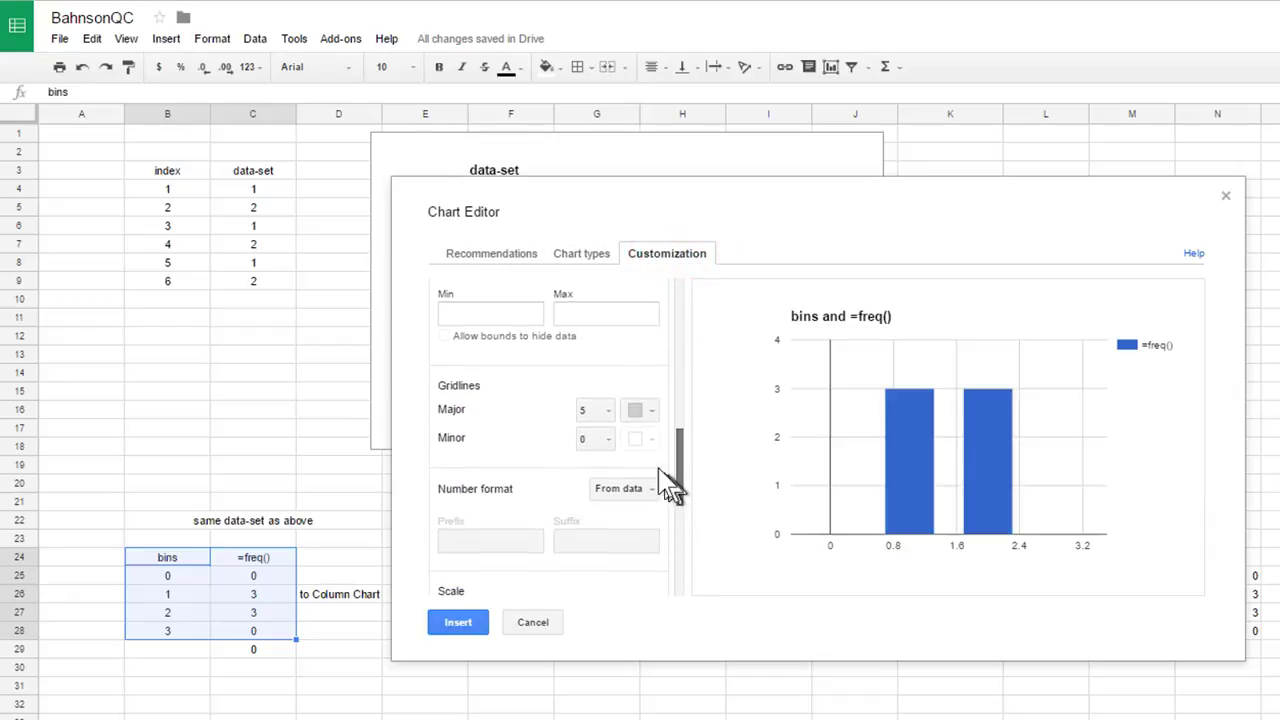
left_click(606, 410)
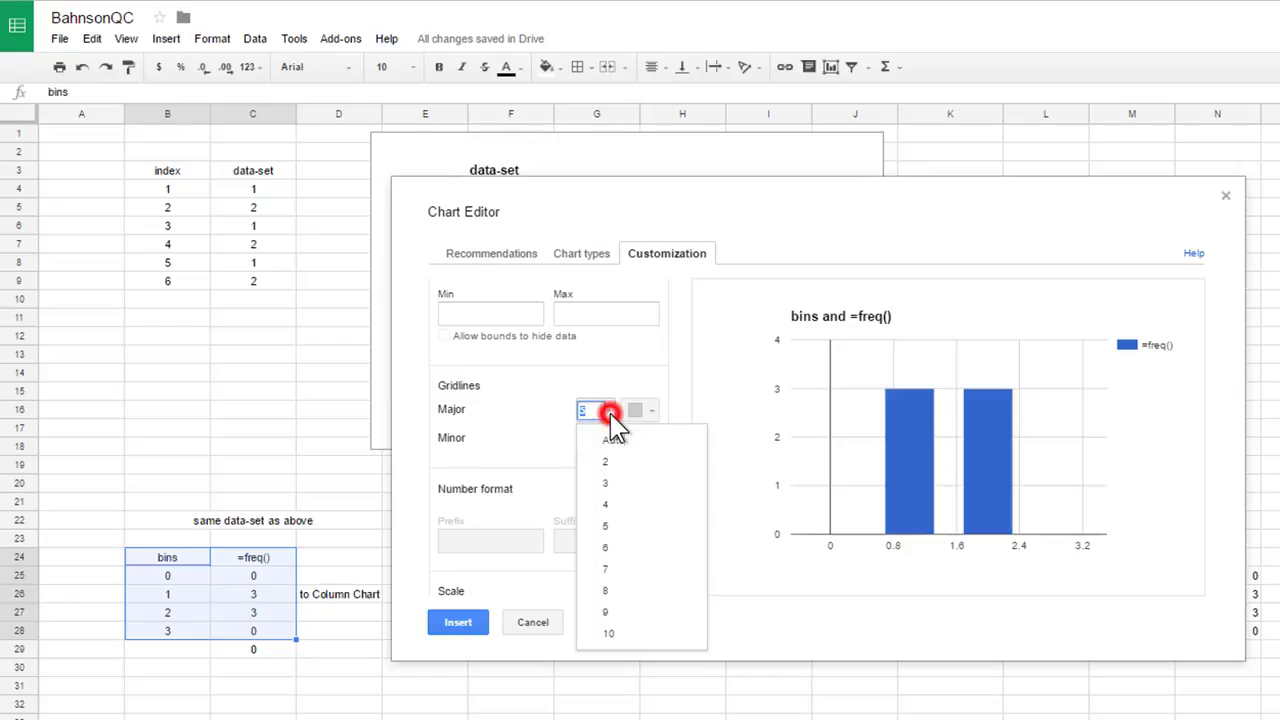
left_click(603, 502)
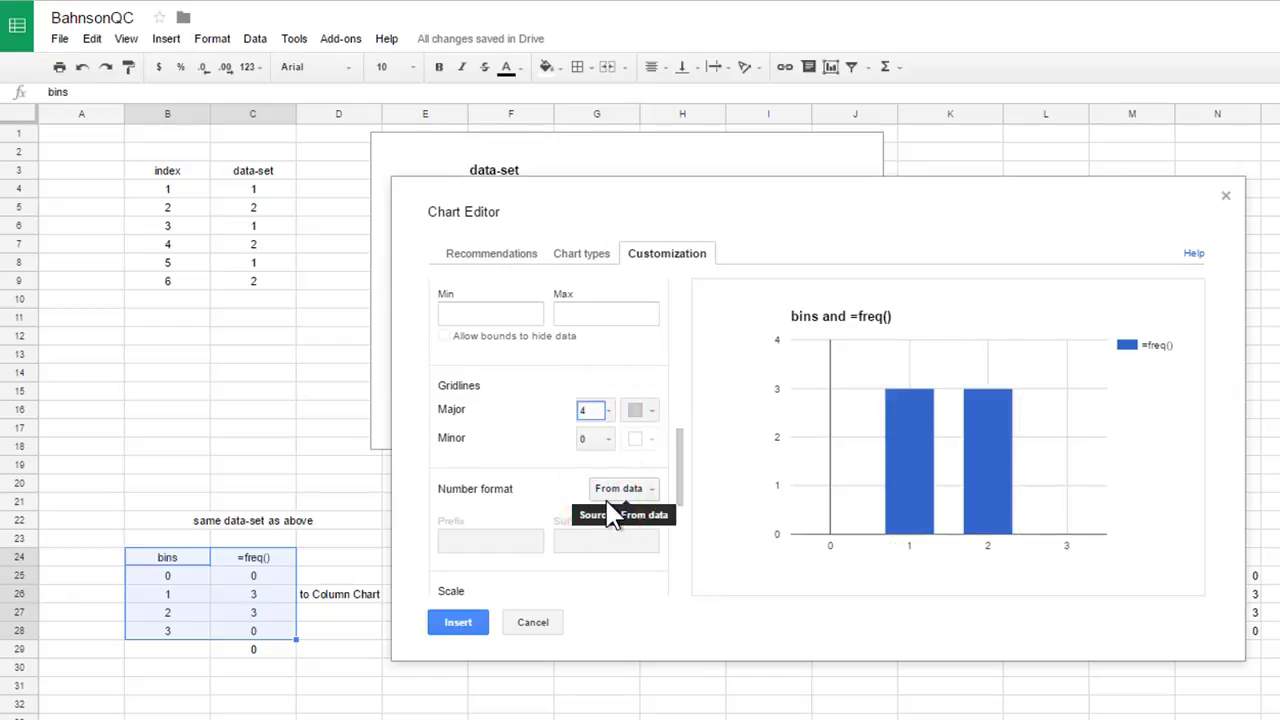
left_click(458, 622)
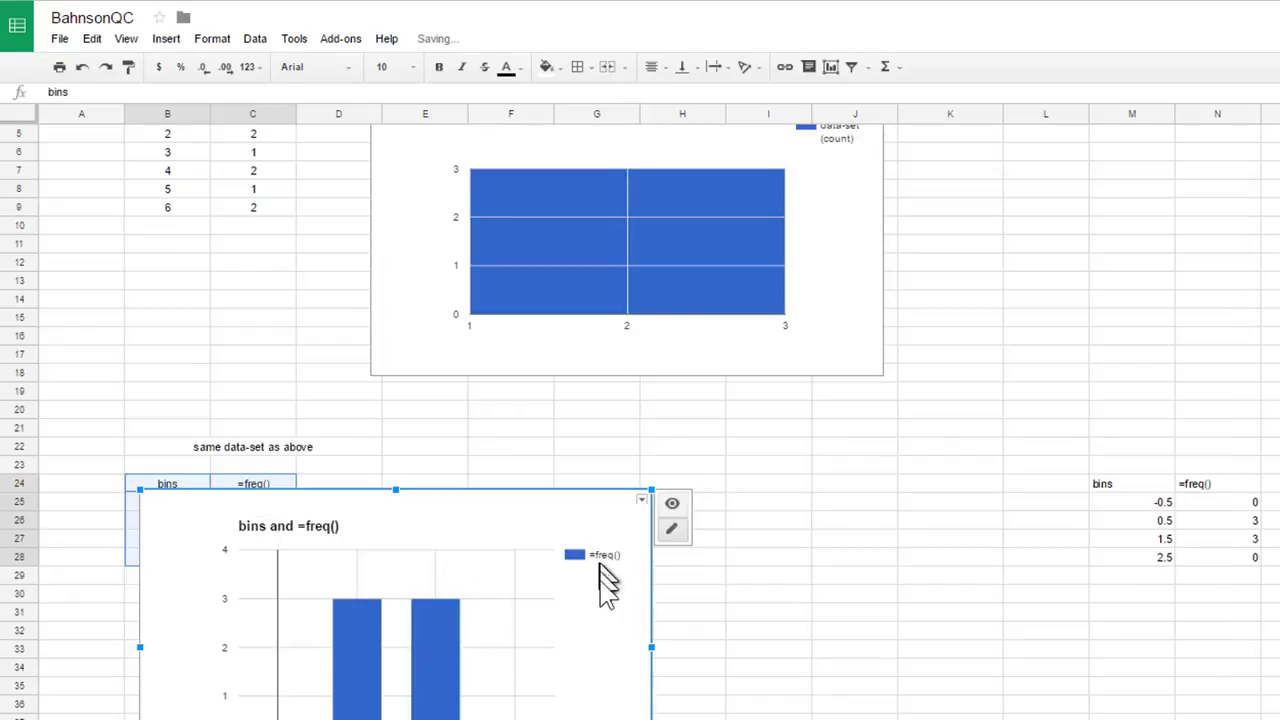
- Move the column chart beside the frequency table, below the histogram
left_click_drag(605, 580, 843, 508)
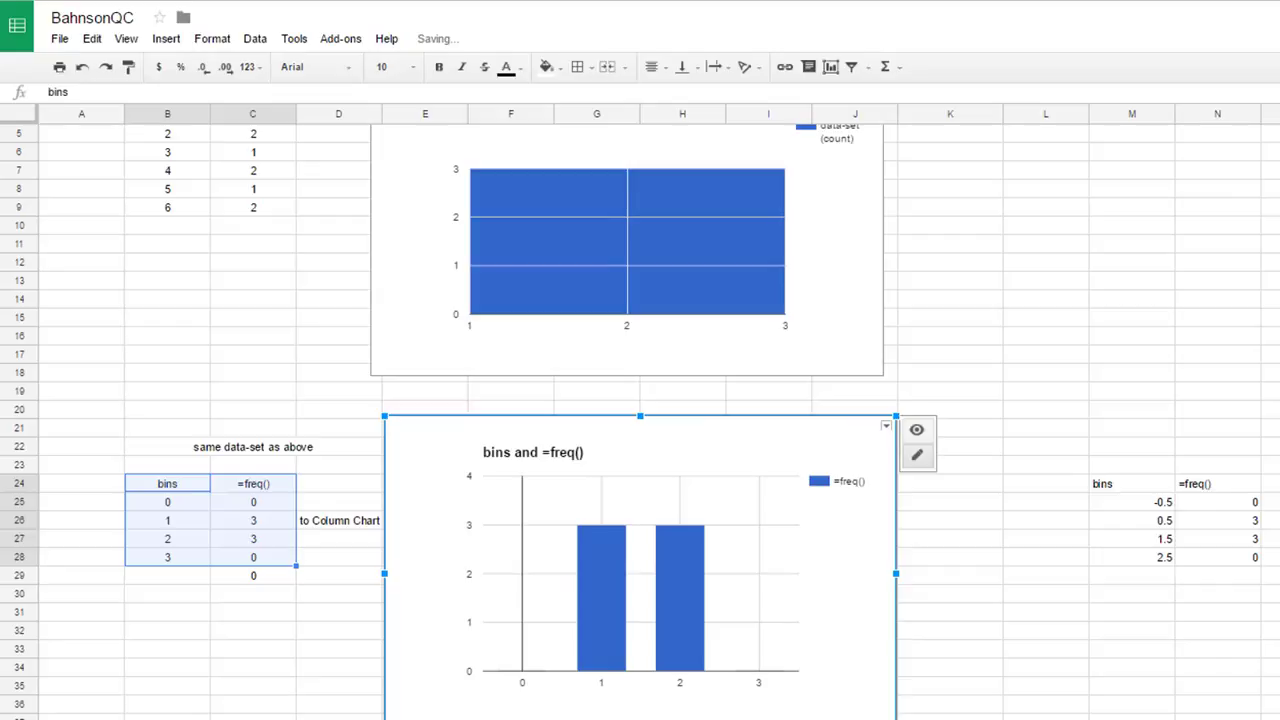
left_click_drag(842, 450, 864, 450)
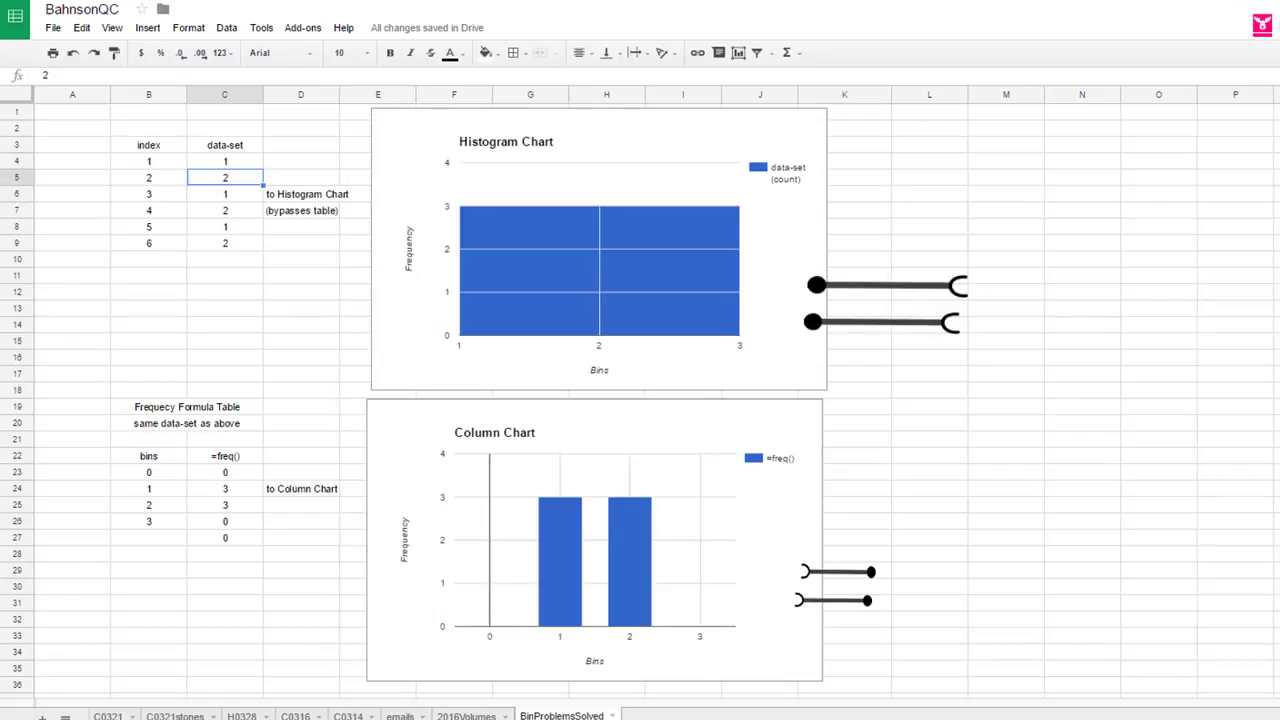
key("Down")
key("Down")
key("Up")
key("Up")
key("Up")
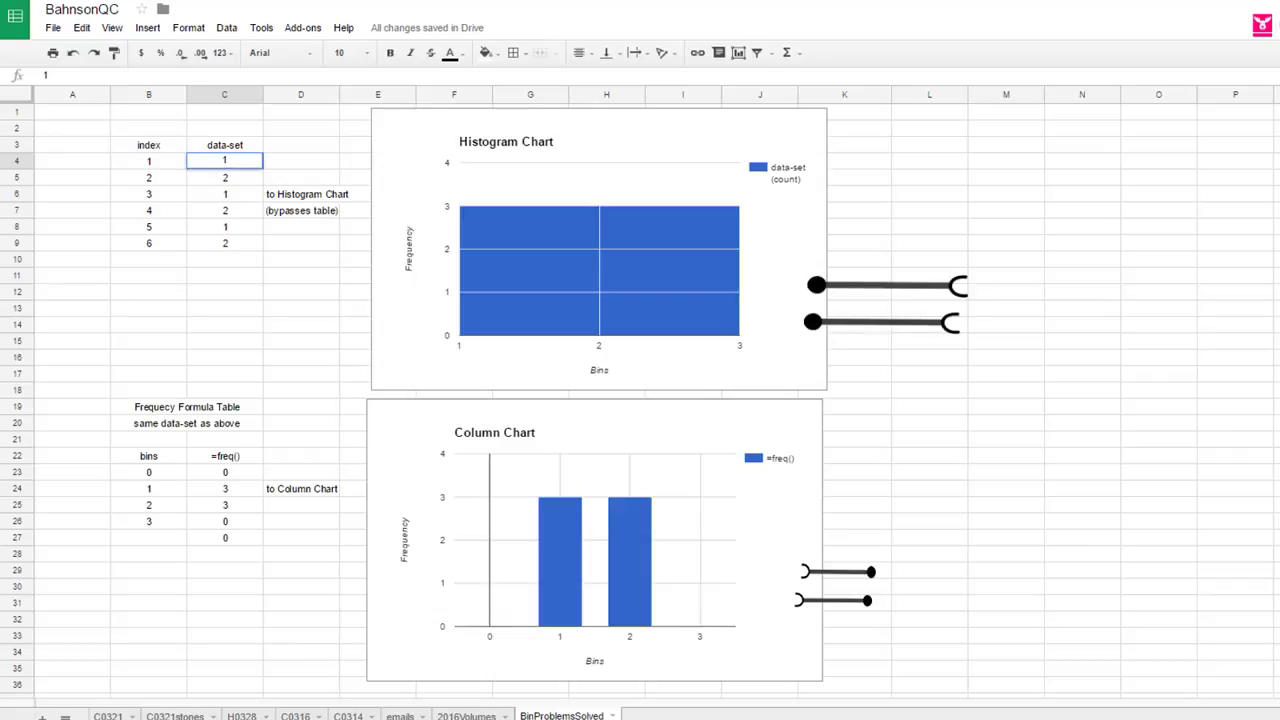
- Change the data-set value in cell C4 to 1.01
type(".01")
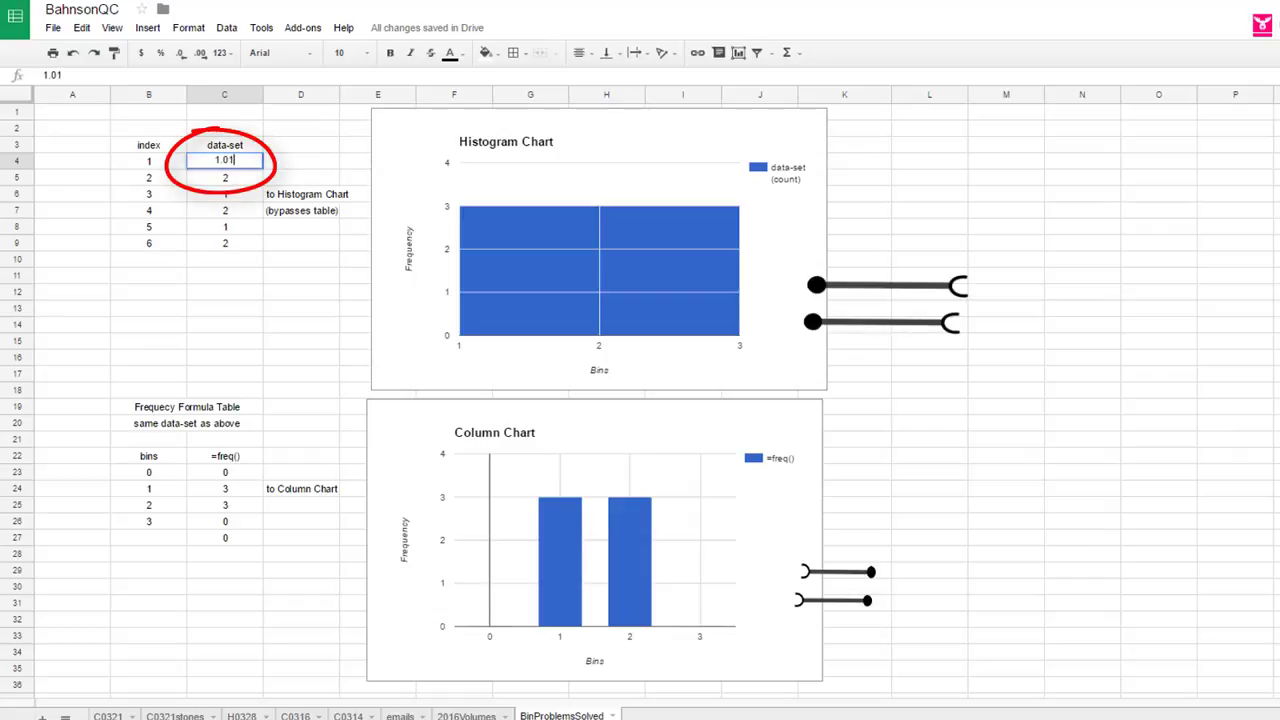
key("Return")
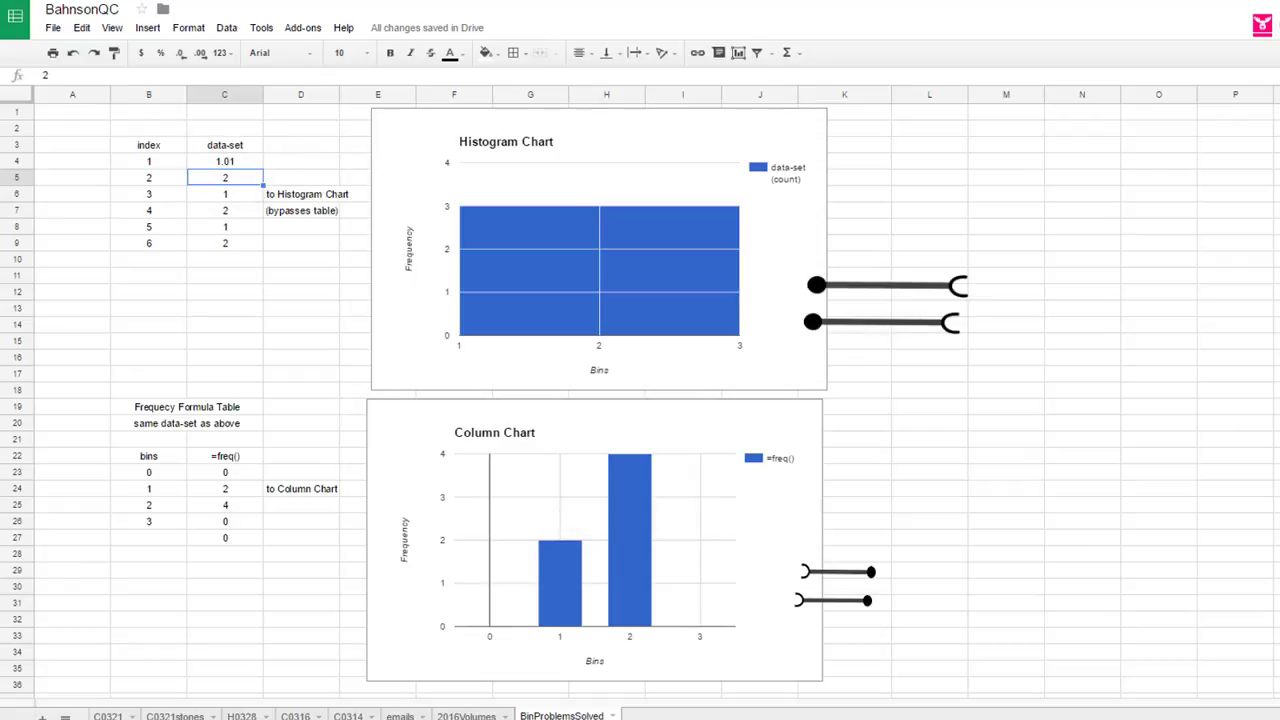
key("Up")
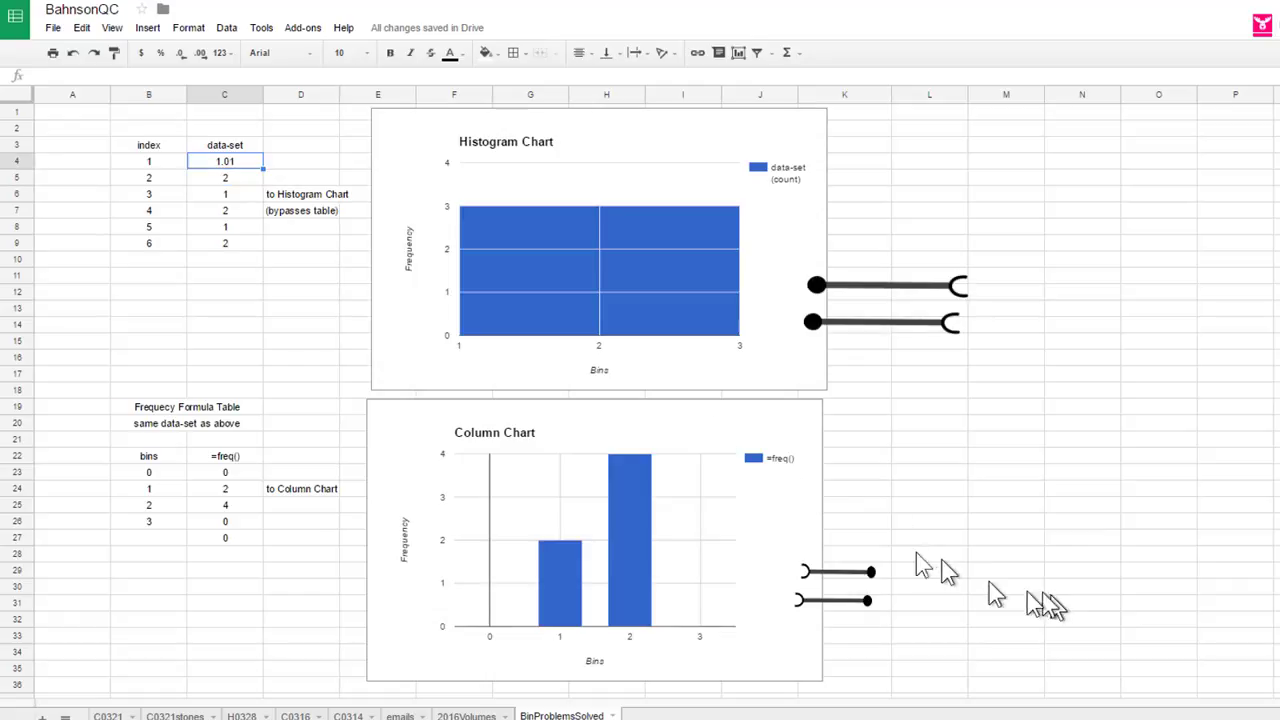
- Move the two bracket drawings beneath the column chart's horizontal axis, under its first two bin intervals
left_click(836, 574)
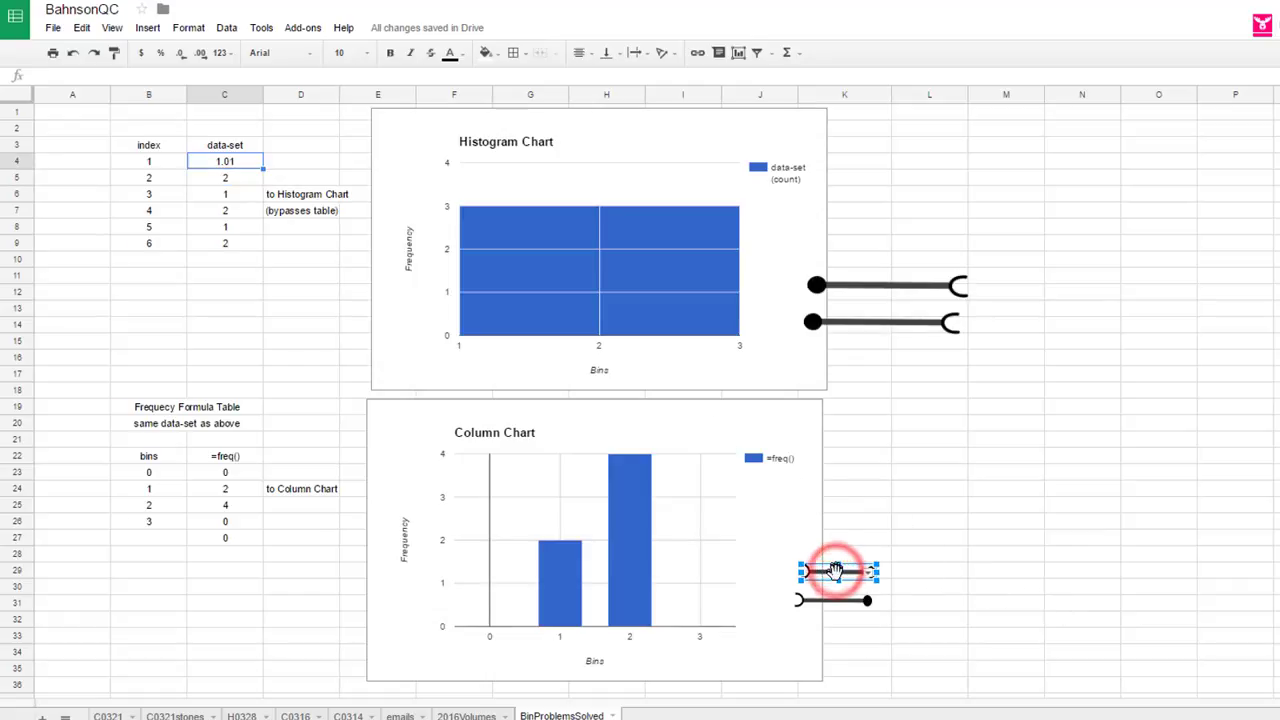
mouse_move(836, 574)
left_mouse_down()
mouse_move(757, 590)
mouse_move(607, 658)
mouse_move(524, 652)
left_mouse_up()
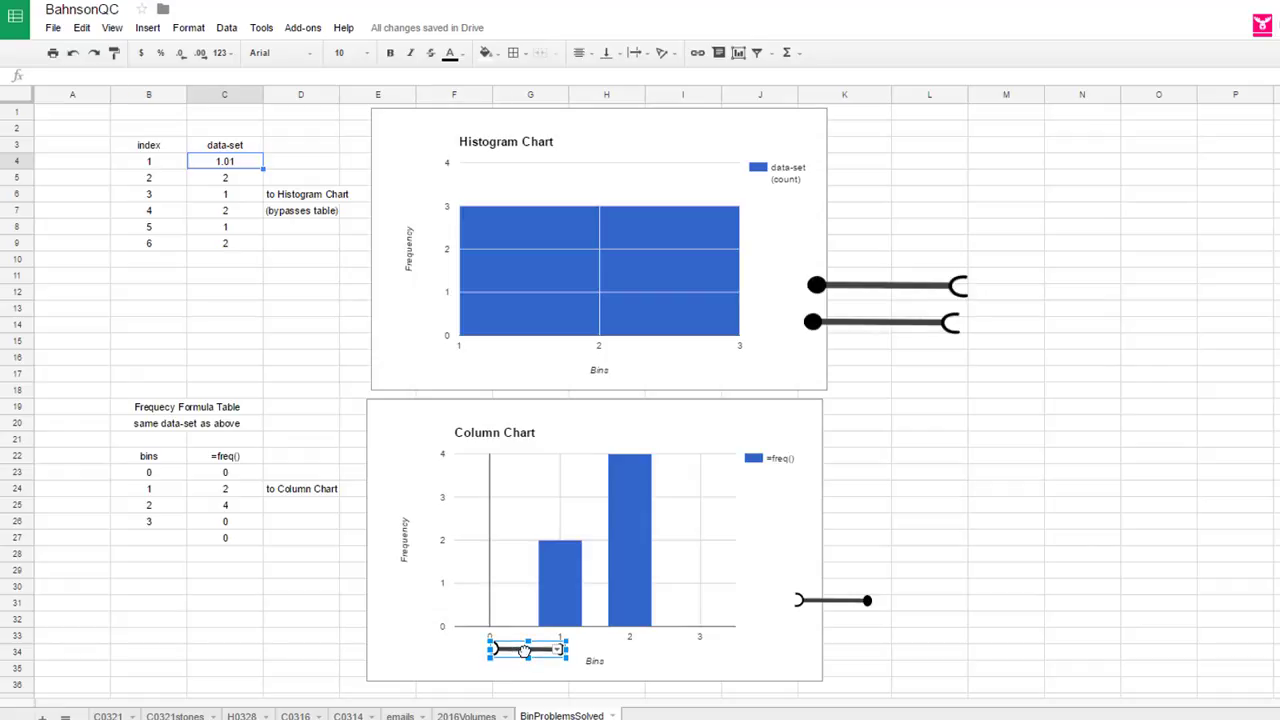
left_click(990, 481)
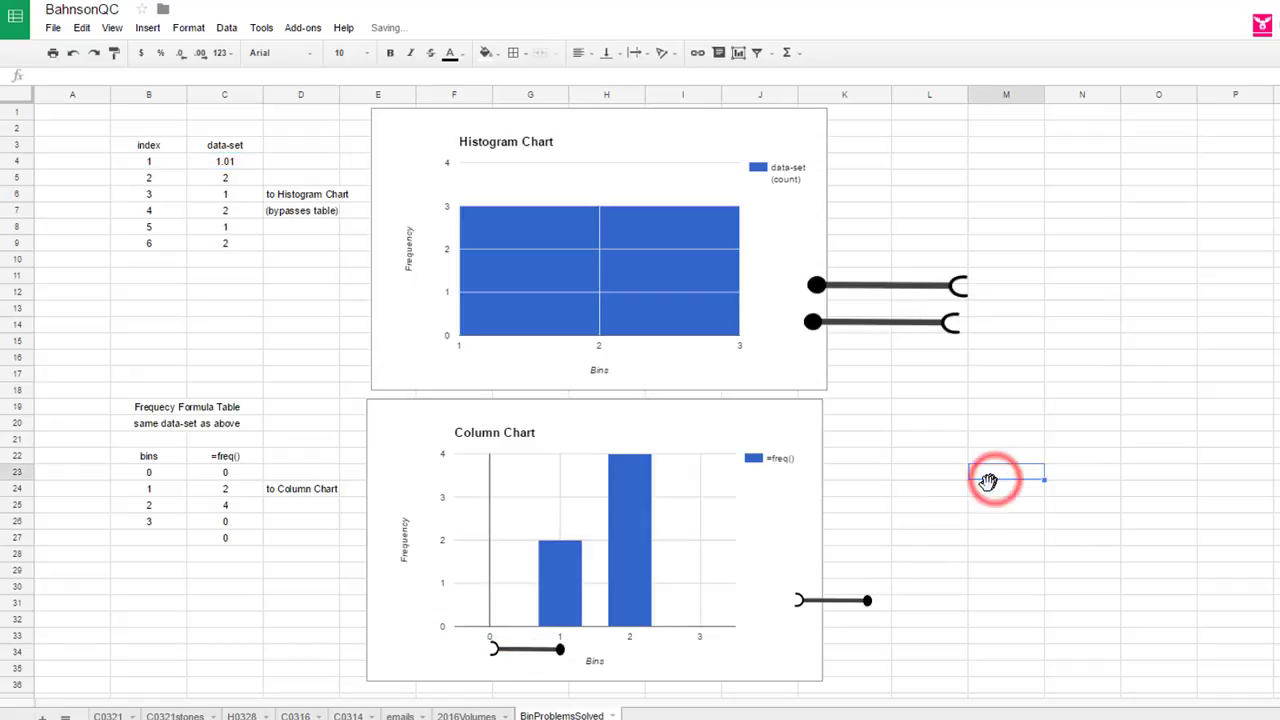
left_click(840, 605)
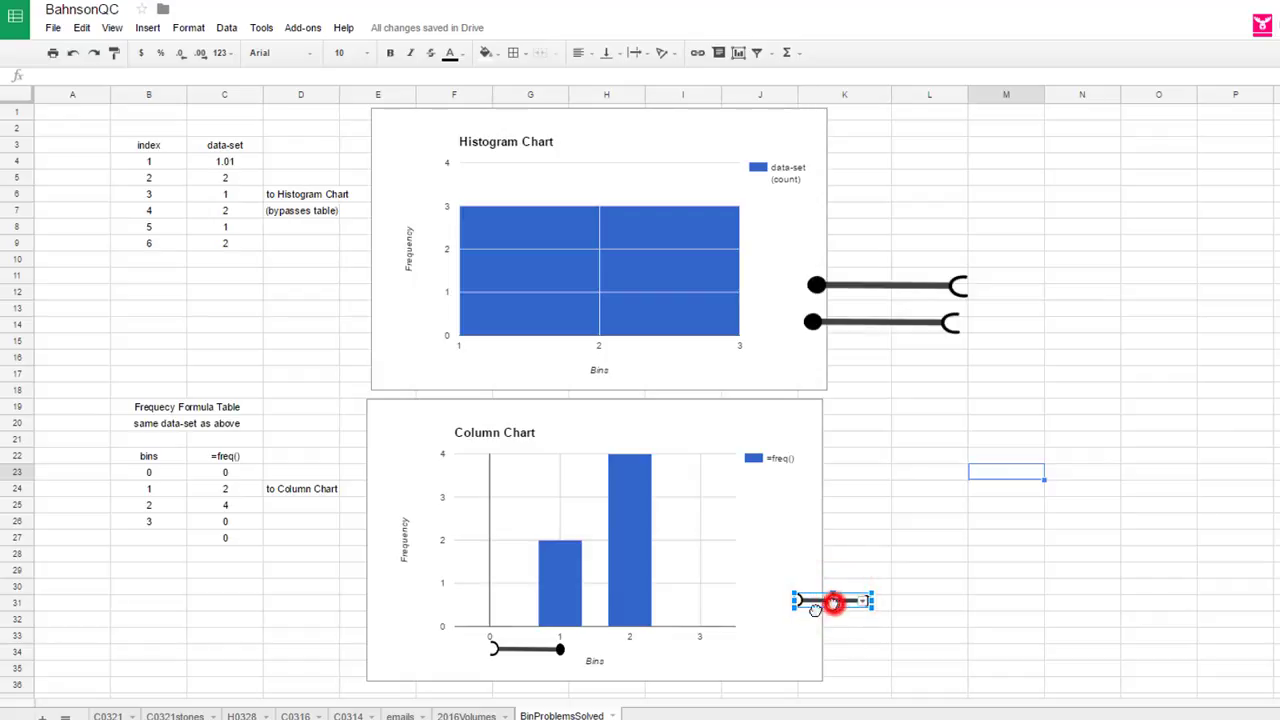
left_click_drag(831, 603, 597, 664)
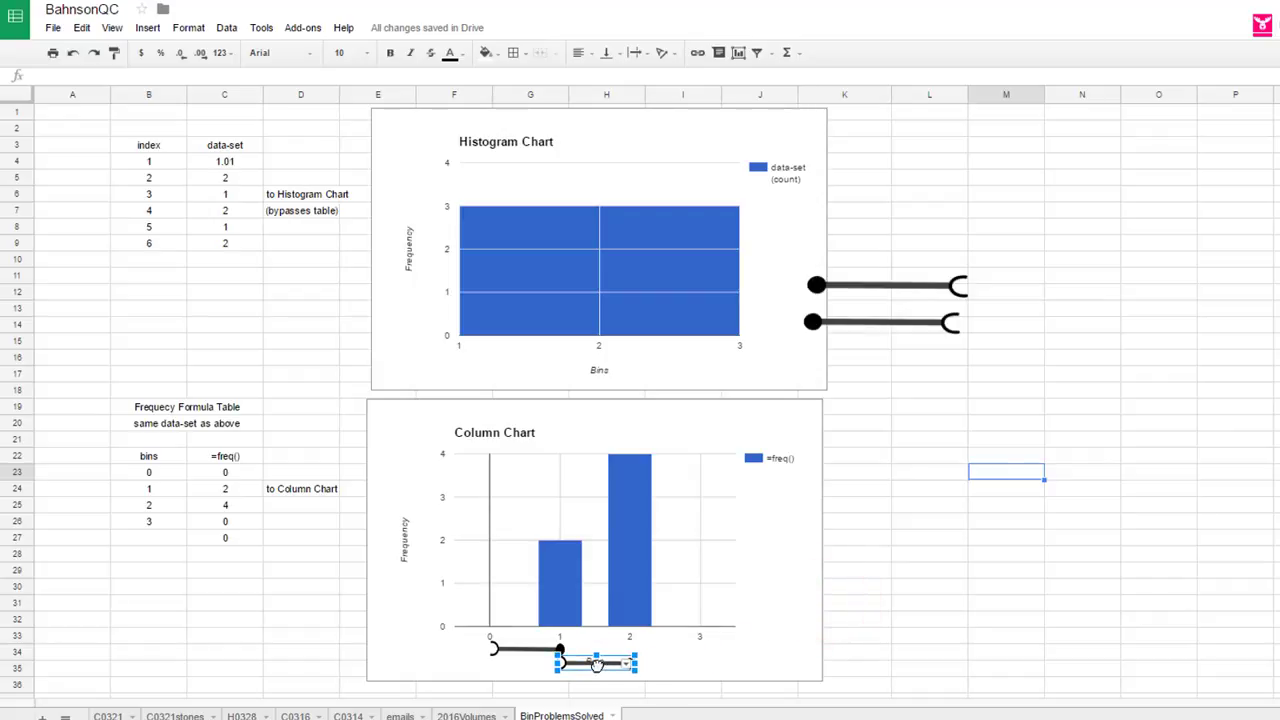
left_click(928, 605)
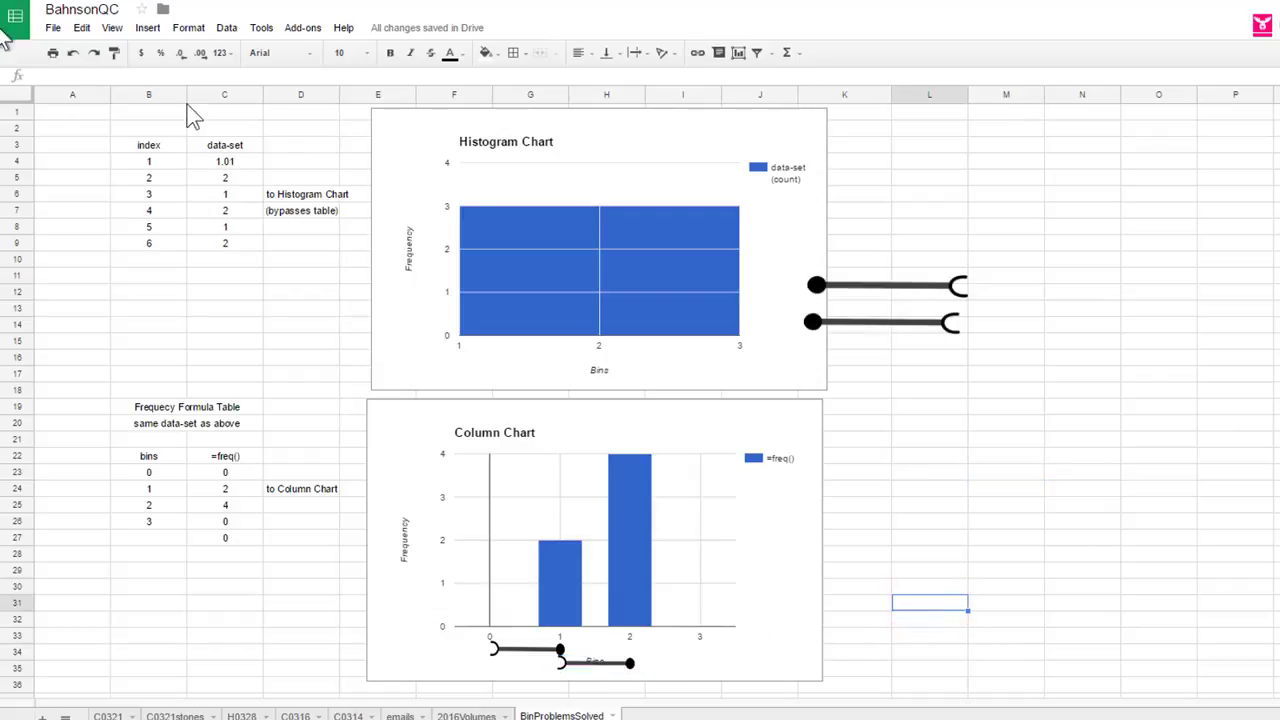
- Move the upper bracket drawing beneath the histogram chart's horizontal axis at its left end
left_click(886, 286)
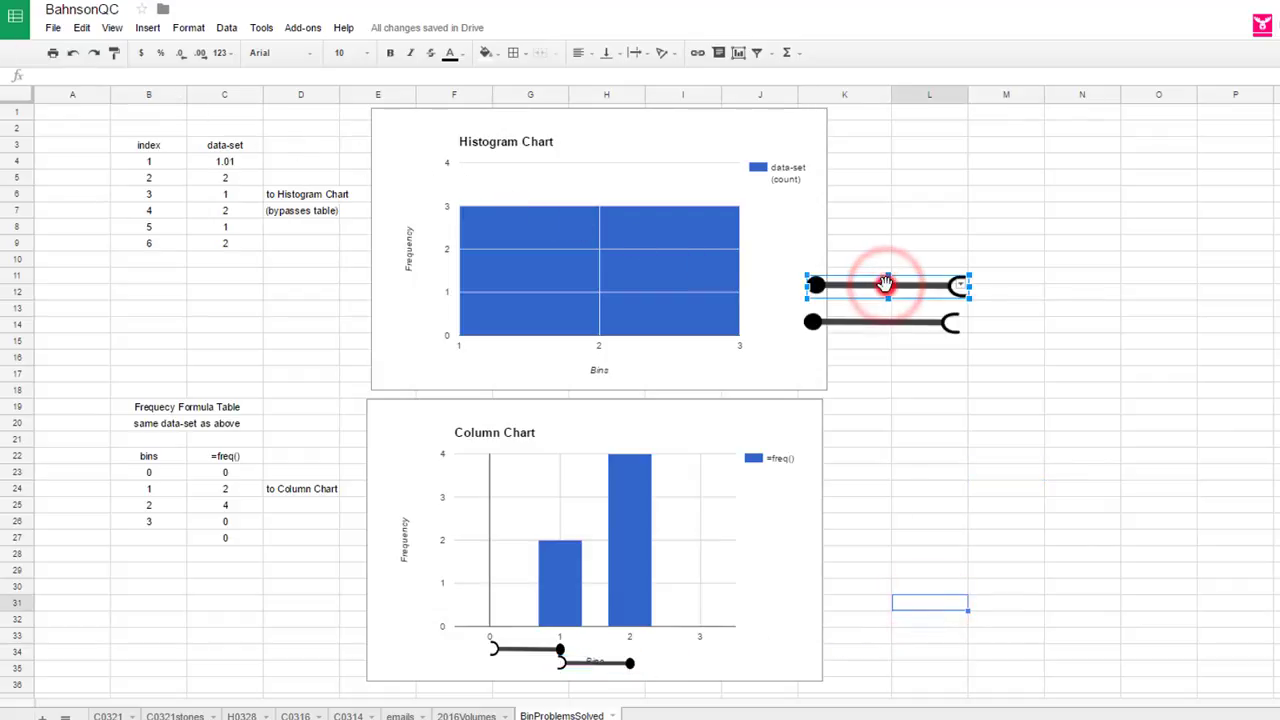
mouse_move(886, 286)
left_mouse_down()
mouse_move(737, 306)
mouse_move(545, 372)
mouse_move(531, 364)
left_mouse_up()
left_click(966, 422)
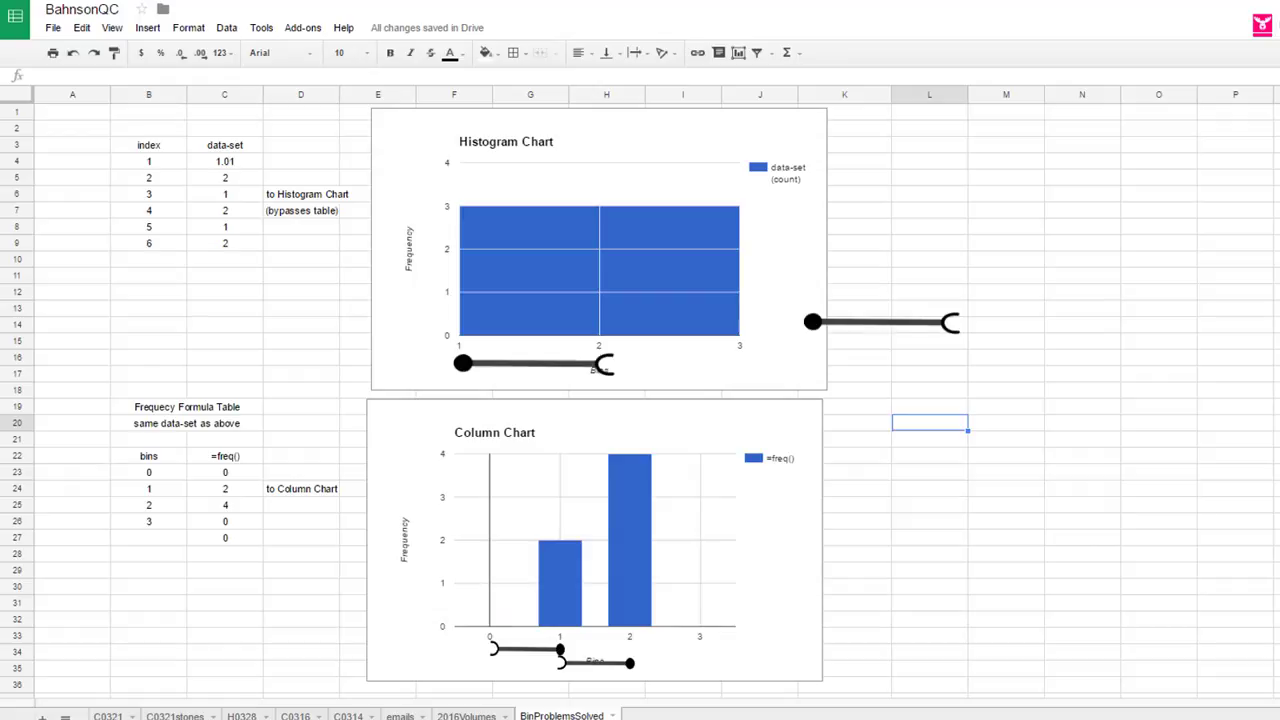
- Change the data-set value in cell C4 to 0.9
left_click(238, 166)
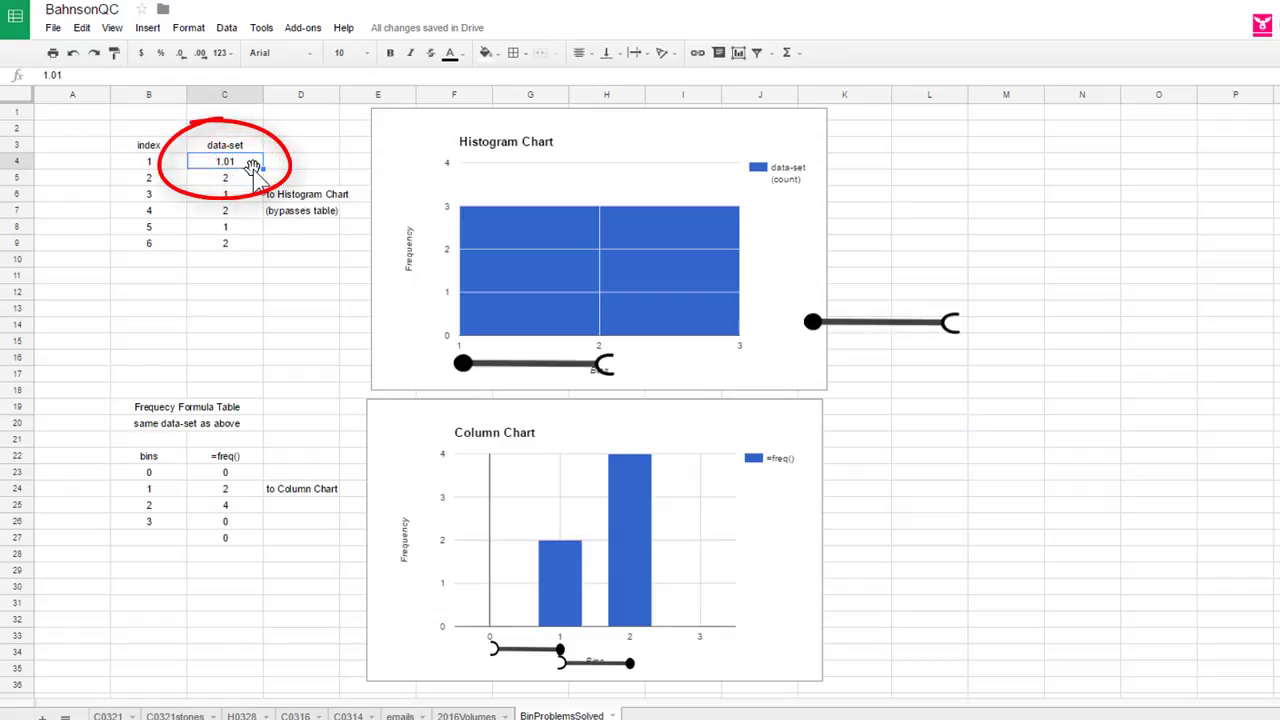
key("BackSpace")
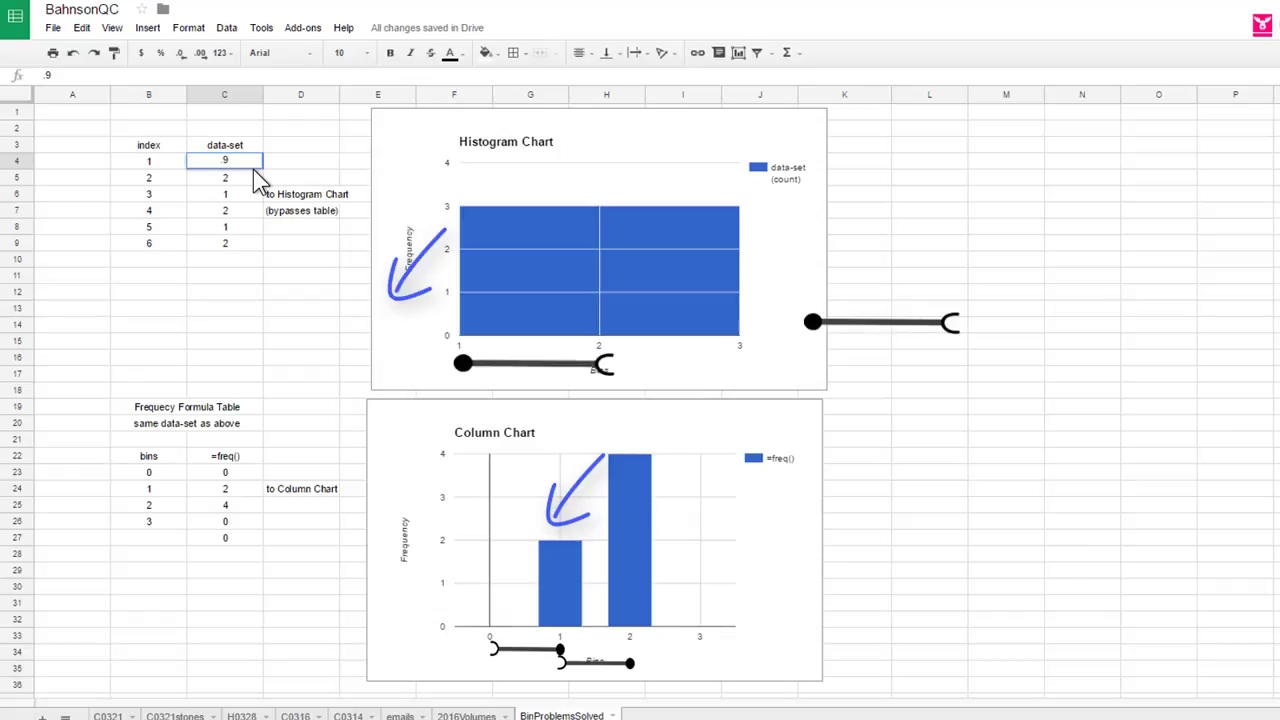
key("Return")
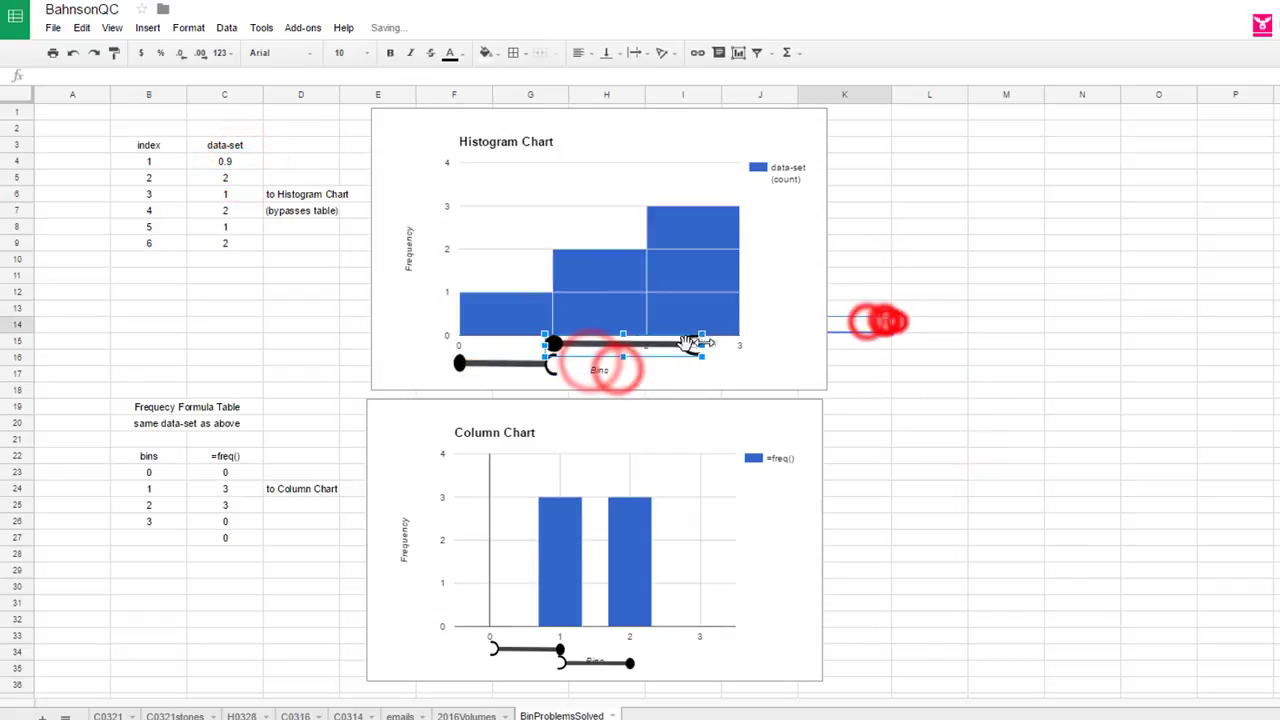
left_click(950, 425)
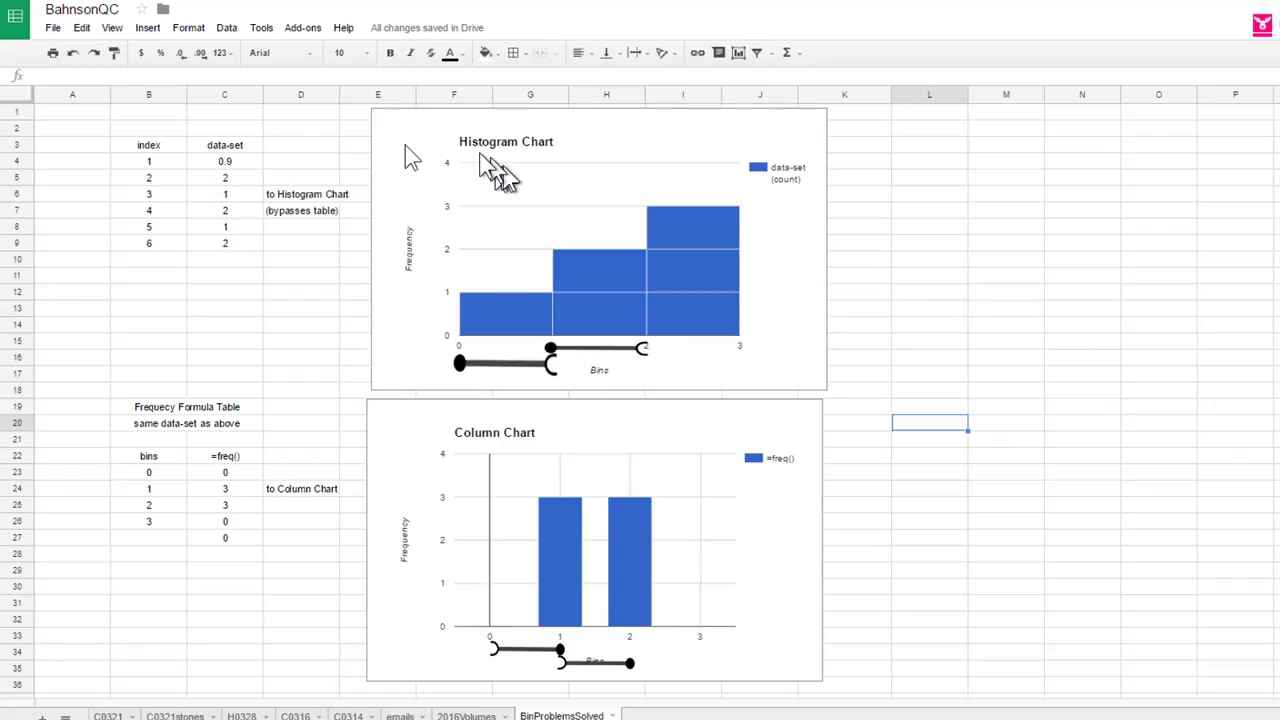
- Change the data-set value in cell C4 to 0.01
left_click(224, 161)
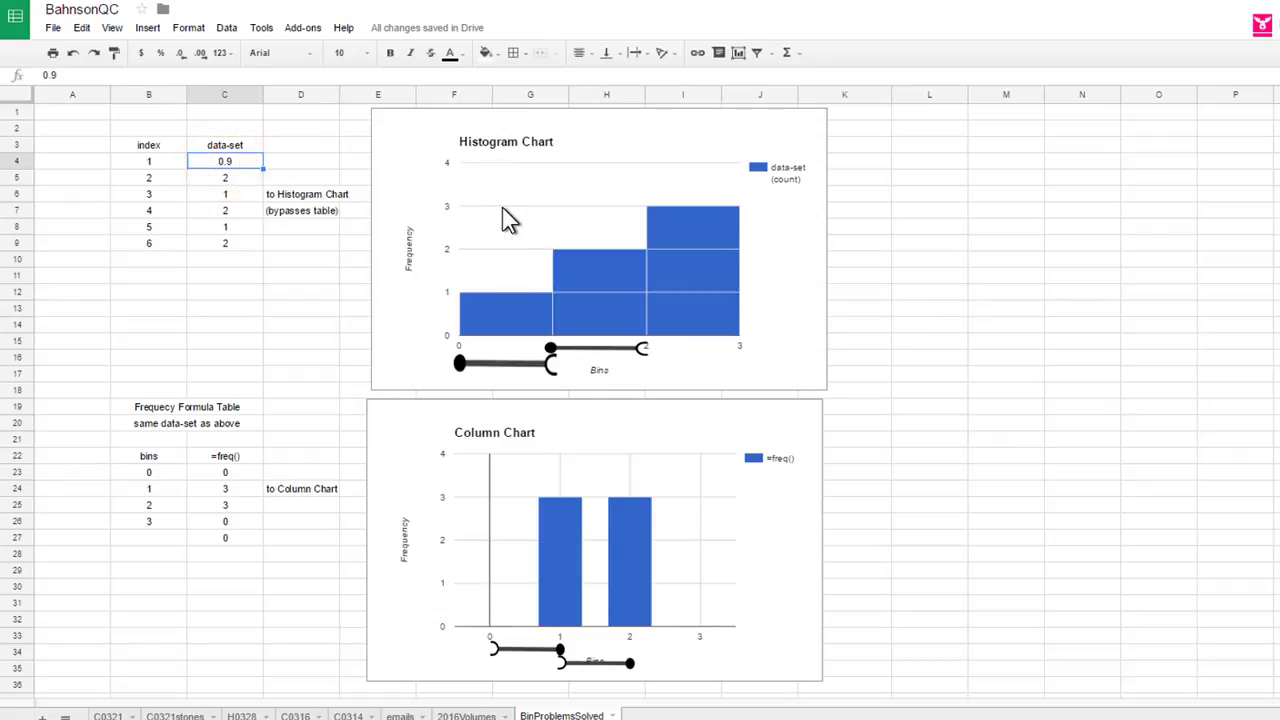
type(".01")
key("Return")
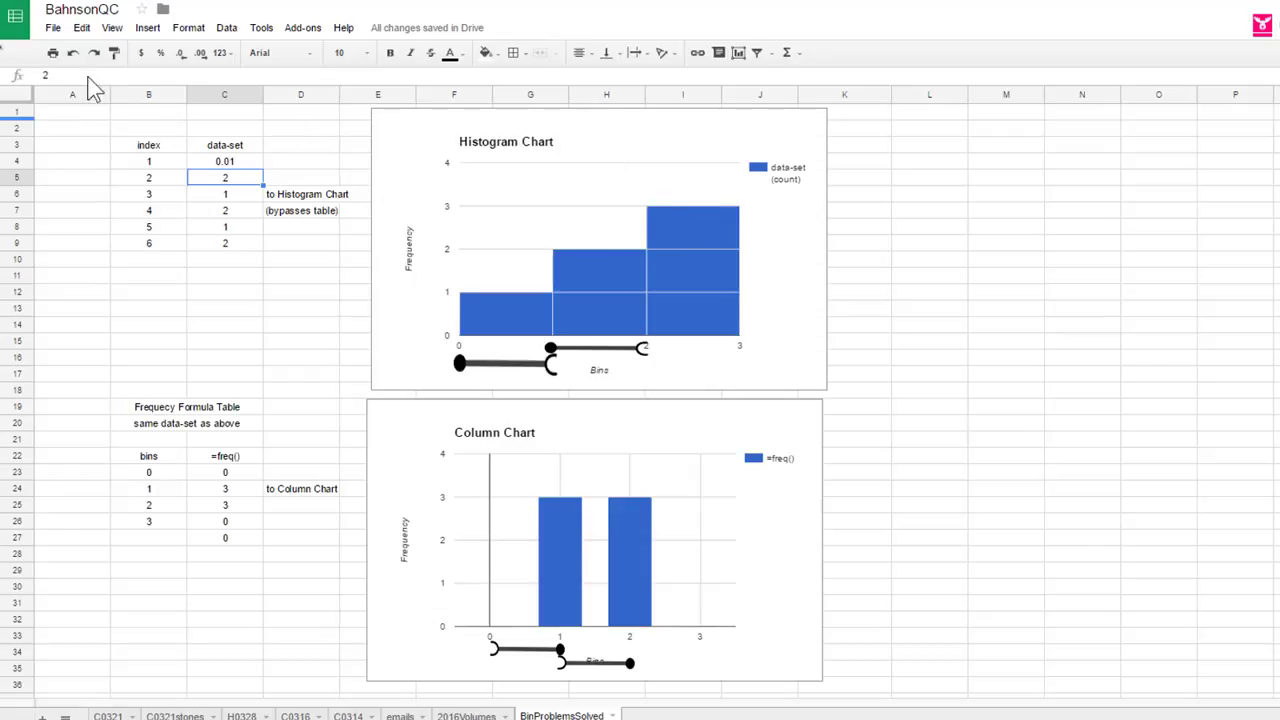
- Set the data-set value in cell C4 to 0
left_click(231, 157)
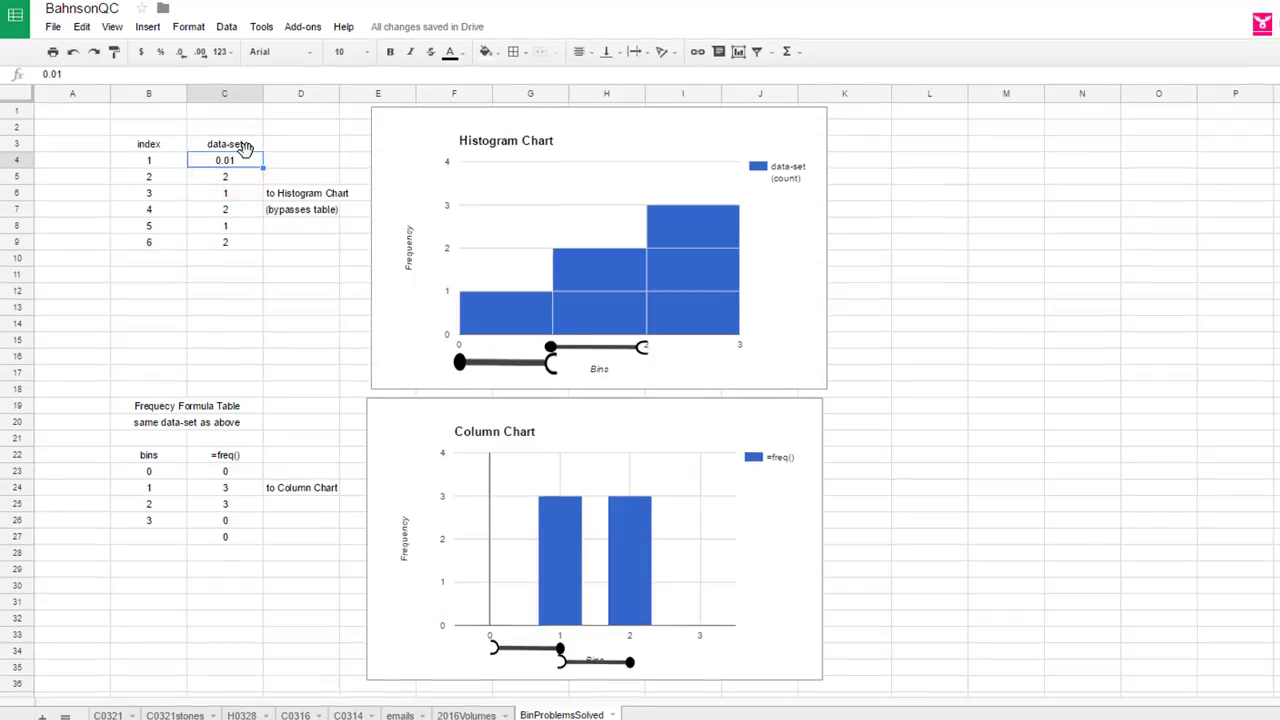
double_click(250, 160)
key("BackSpace")
key("Return")
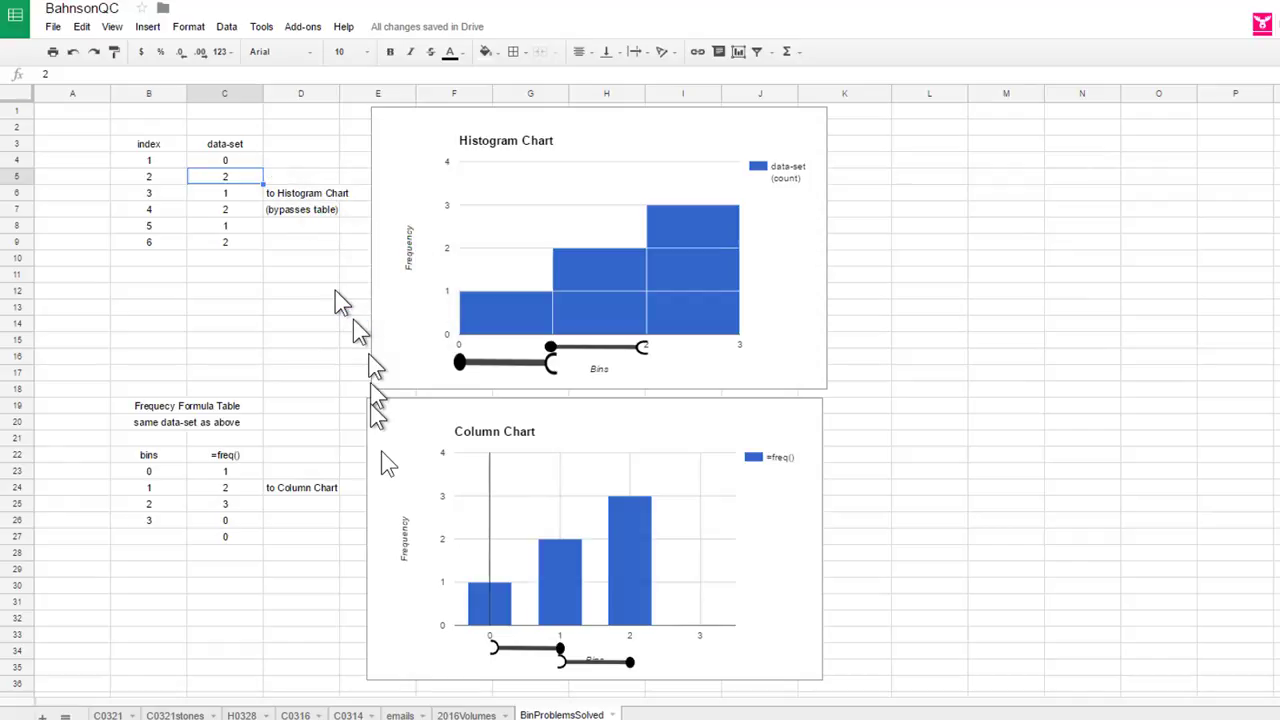
- Change the data-set value in cell C5 to 2.1
left_click(229, 182)
type("2")
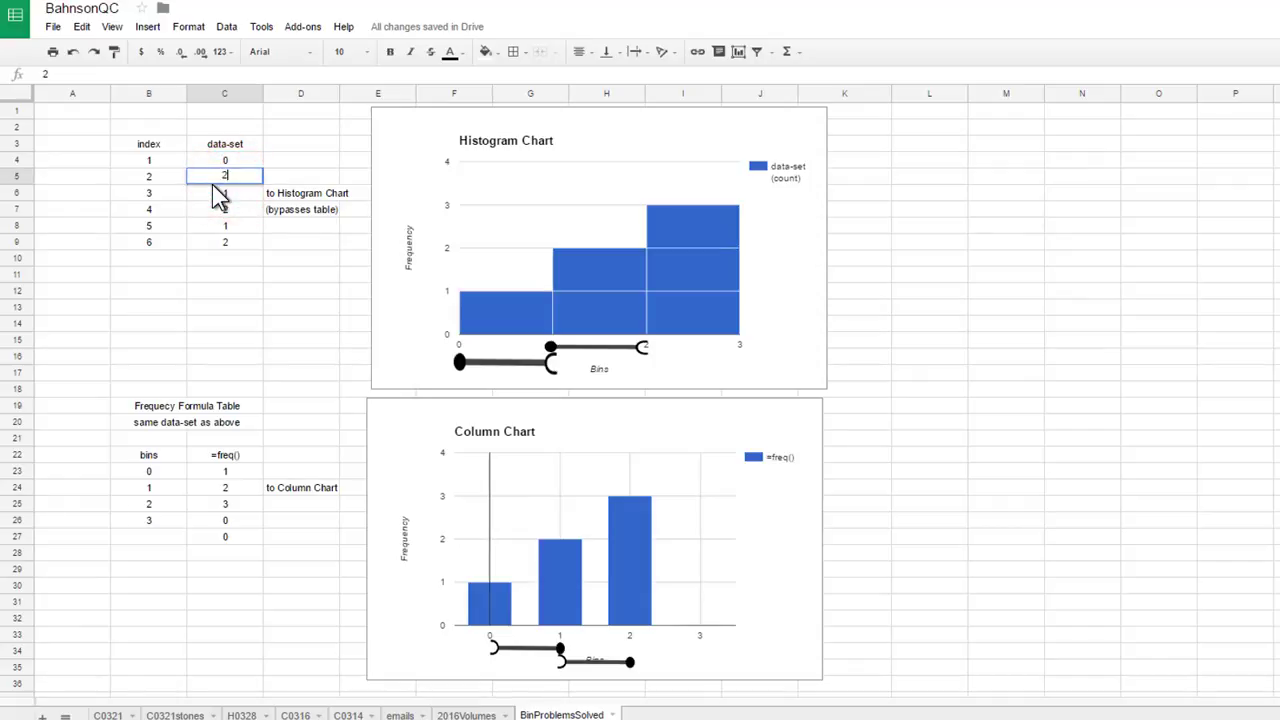
type(".1")
key("Return")
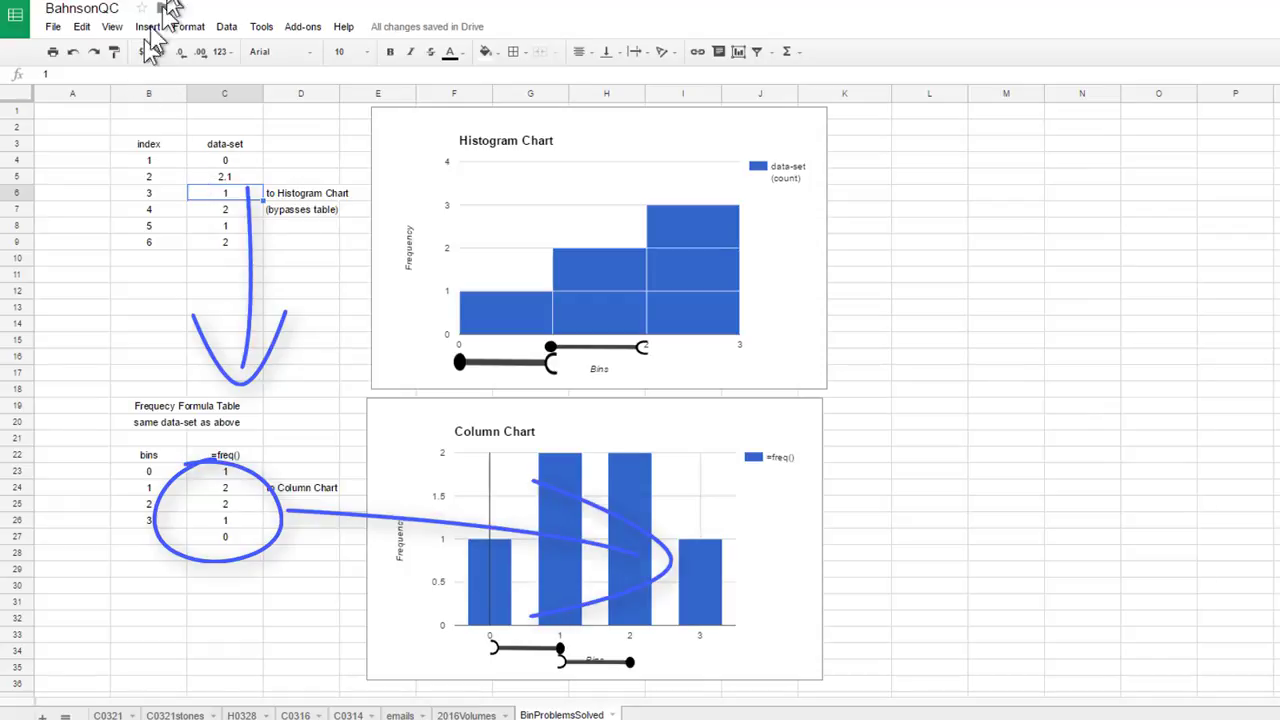
- Move the left bracket under the column chart so it sits beneath bins 2 and 3
left_click_drag(534, 649, 673, 647)
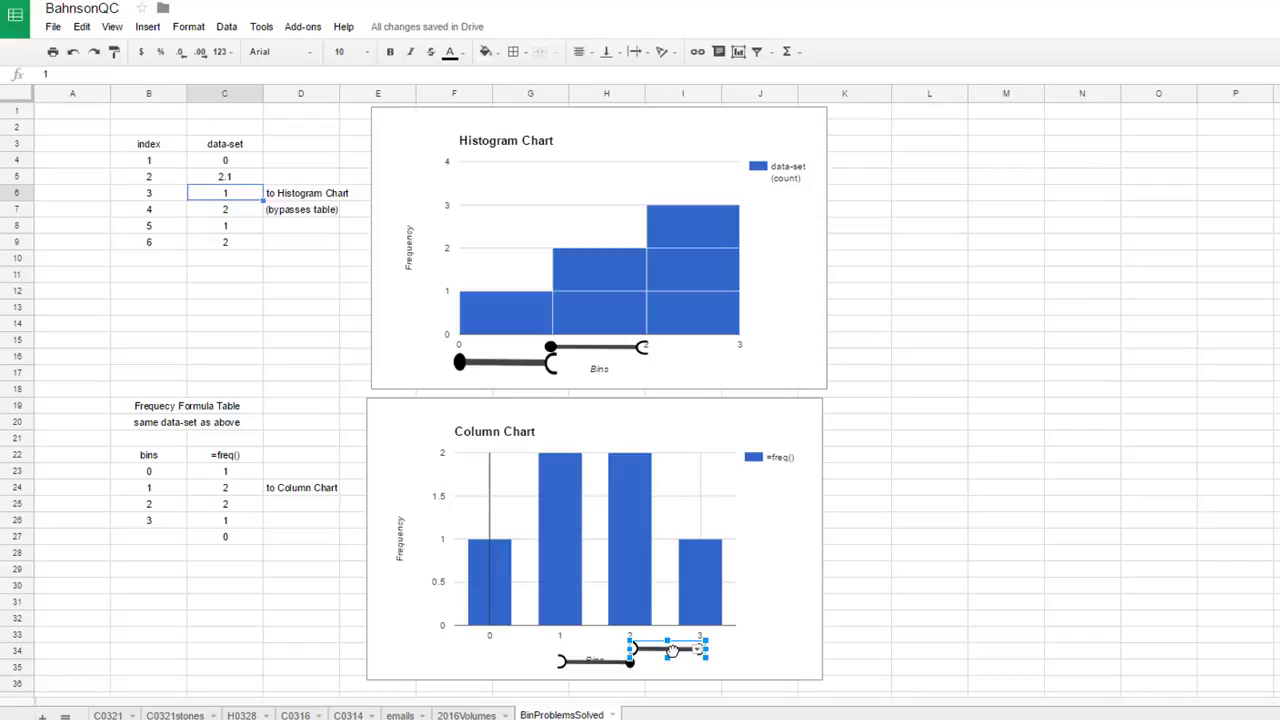
left_click(1008, 590)
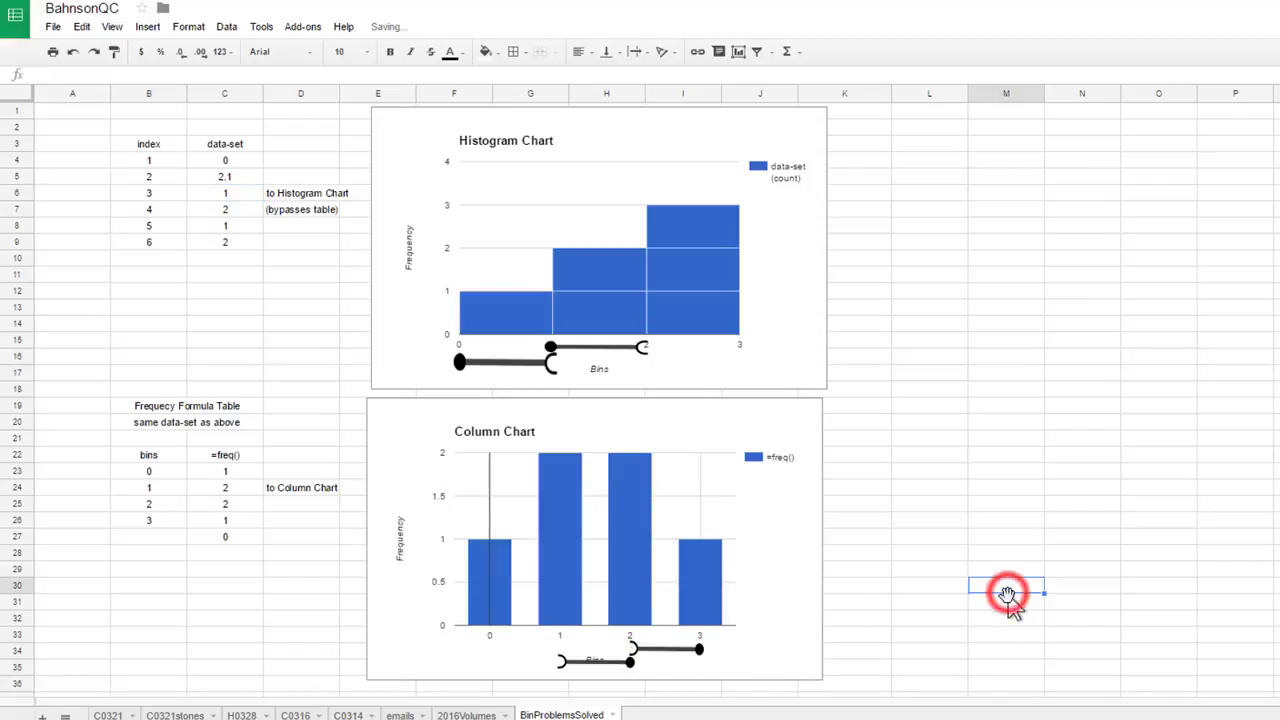
- Change the data-set value in cell C5 to 2.9
left_click(210, 177)
type("2.9")
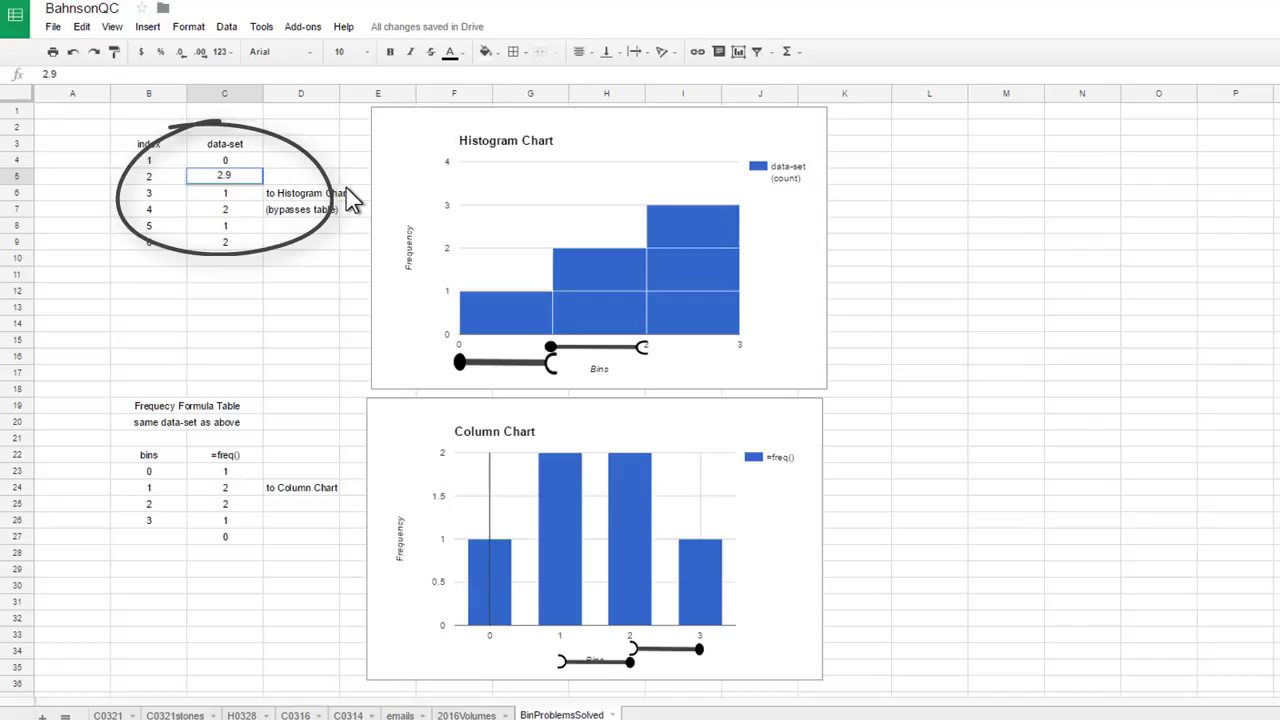
key("Return")
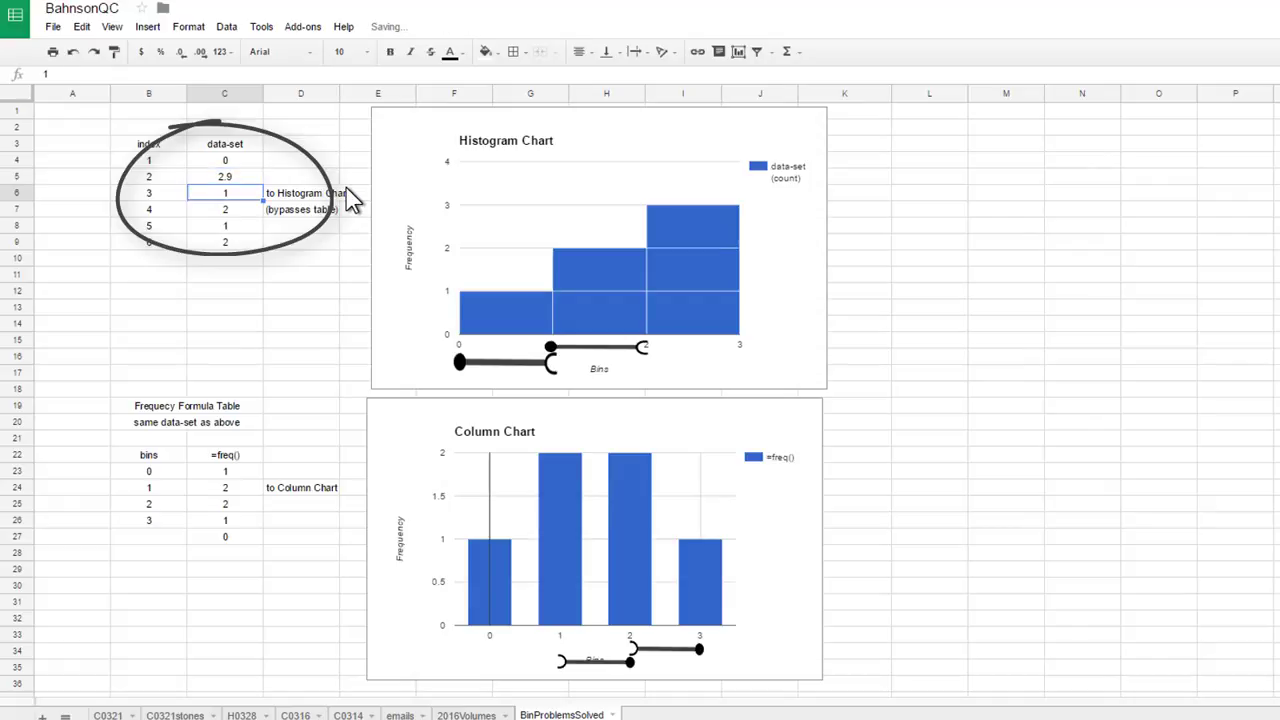
- Set the data-set value in cell C5 to 3
left_click(250, 177)
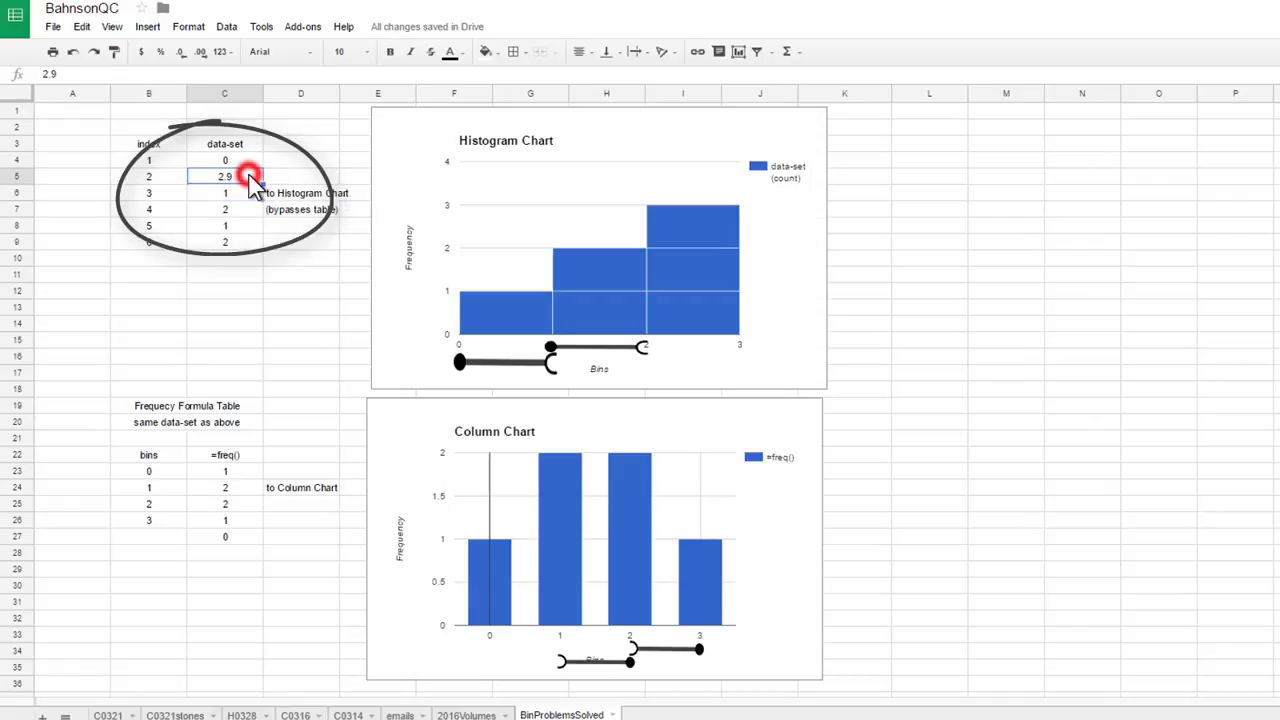
type("3.0")
key("Return")
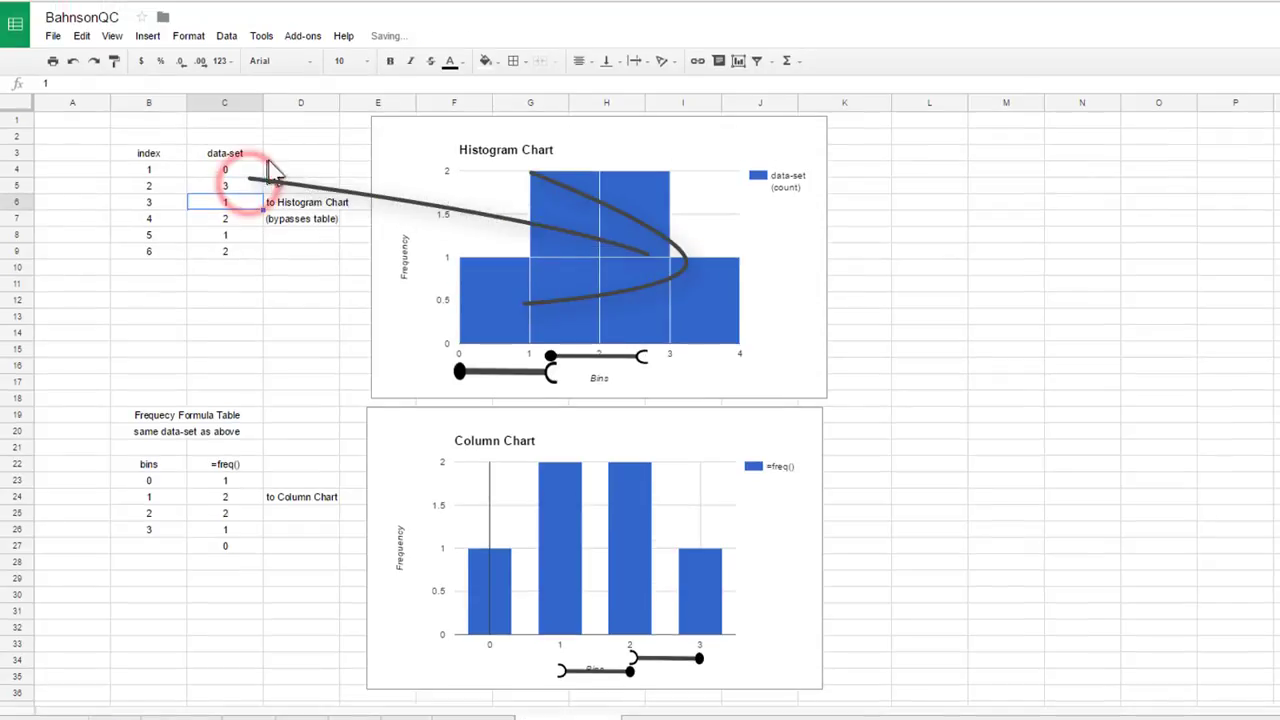
- Move the small bracket under the histogram so it sits beneath the interval from 3 to 4
left_click(588, 349)
left_click_drag(602, 350, 745, 361)
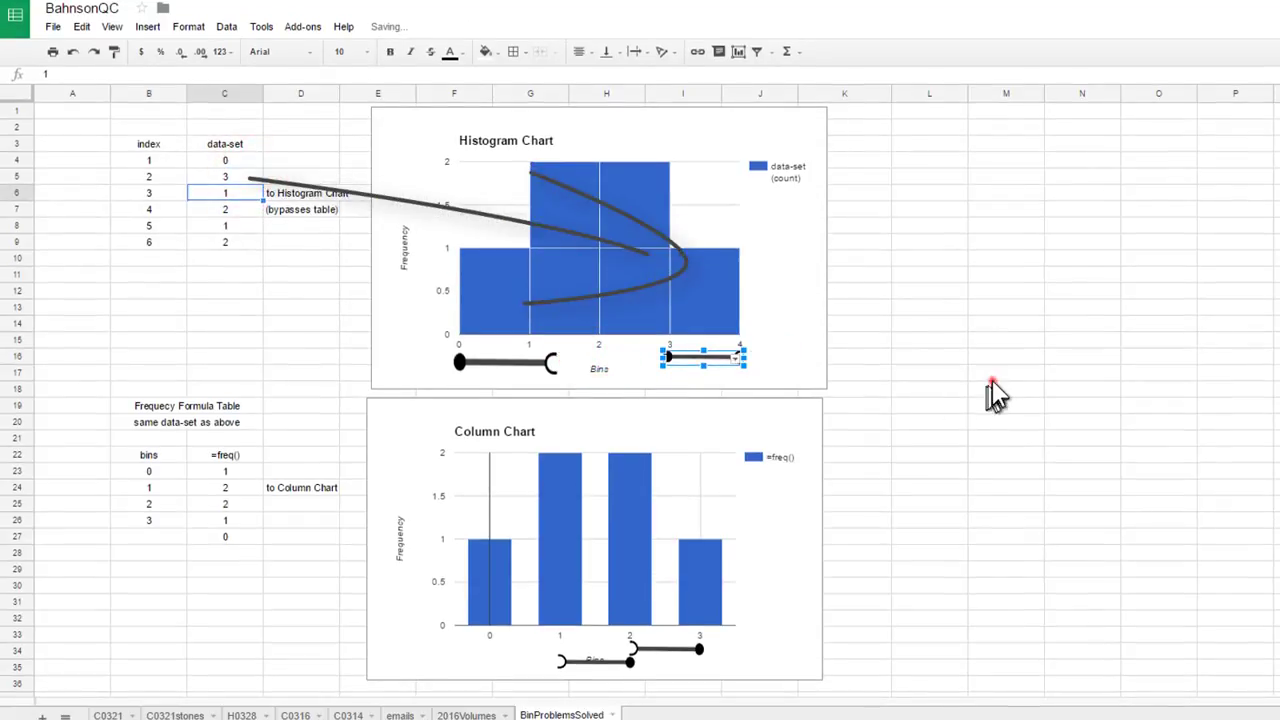
left_click(990, 384)
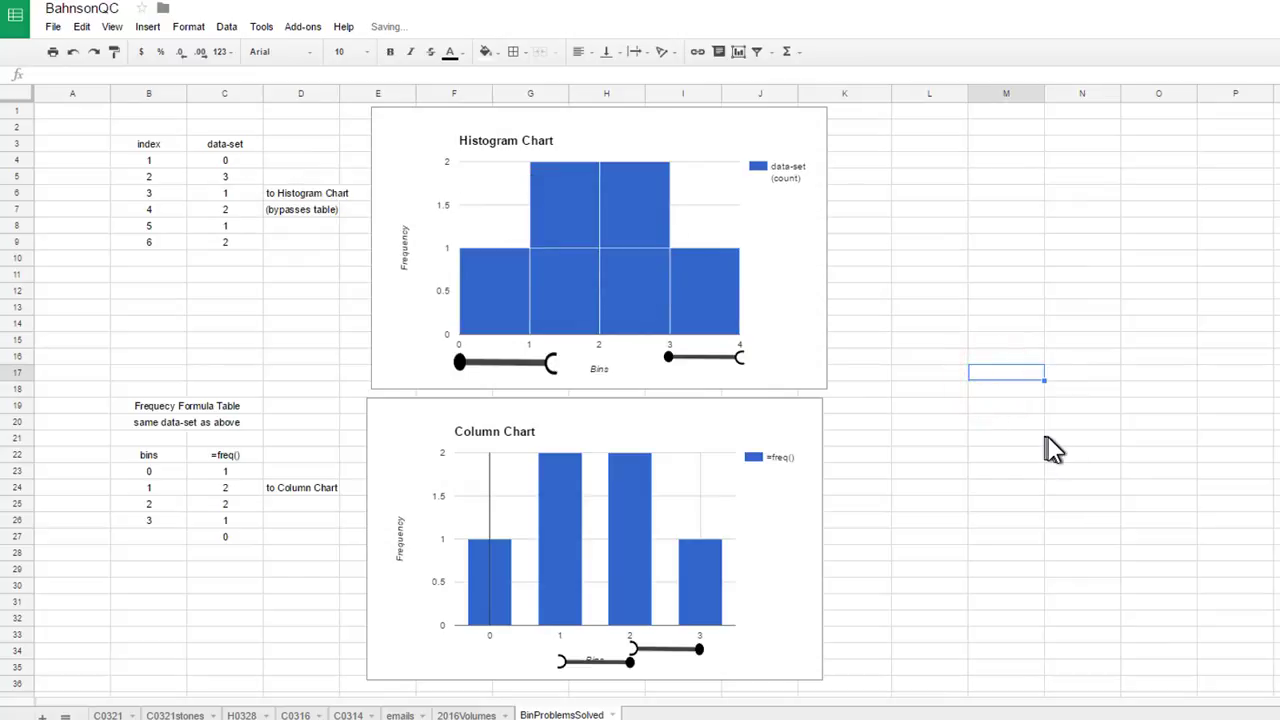